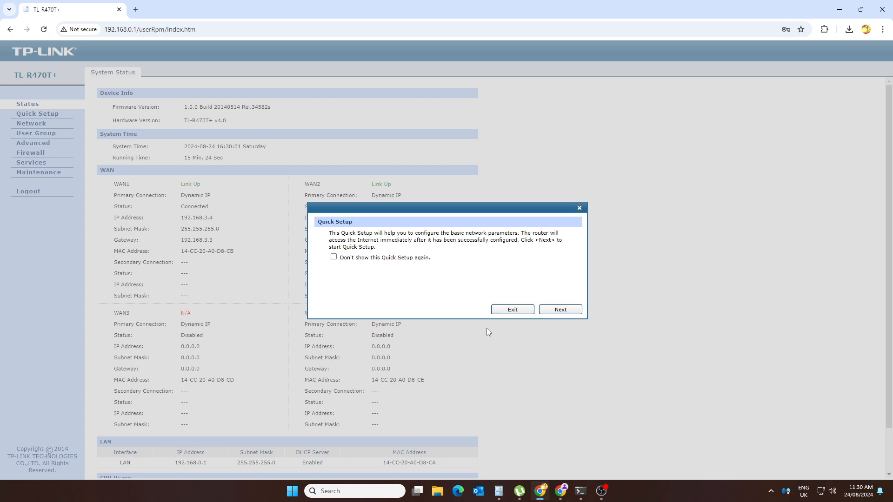
Step: Dismiss the Quick Setup and password pop-ups, copy hardware version TL-R470T+ v4.0, and open a new tab
click(514, 311)
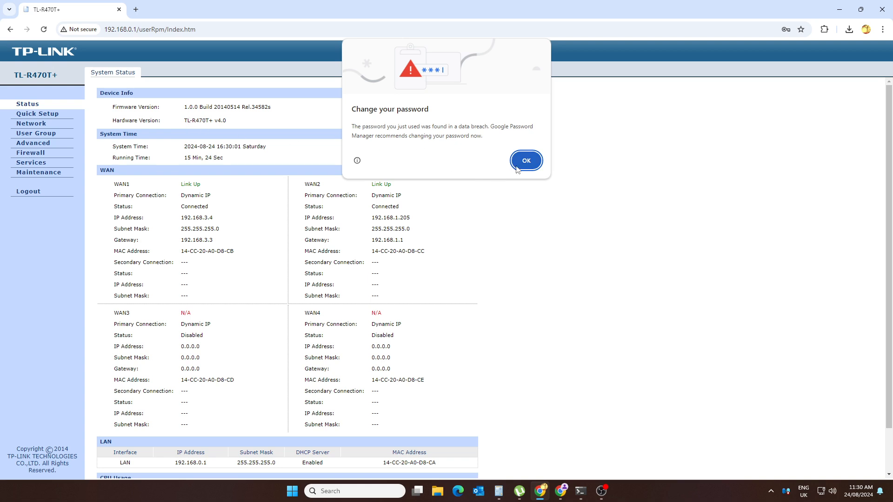
click(522, 162)
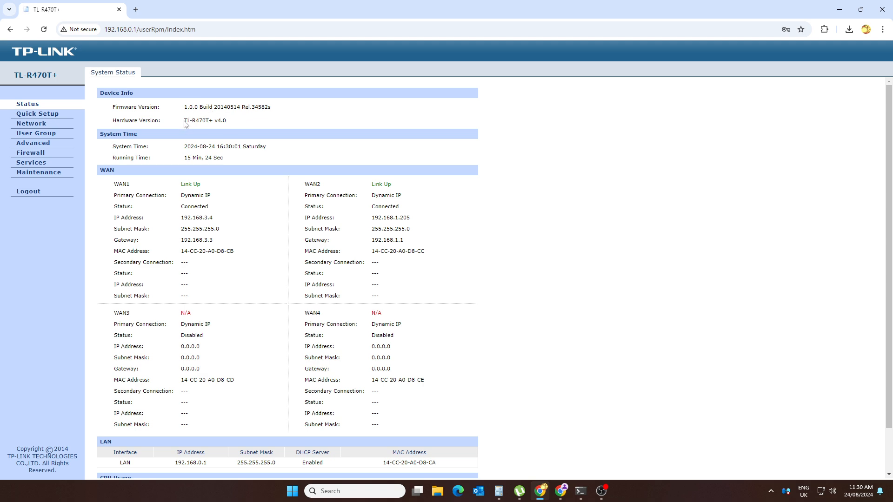
drag(185, 123, 232, 124)
key(ctrl+c)
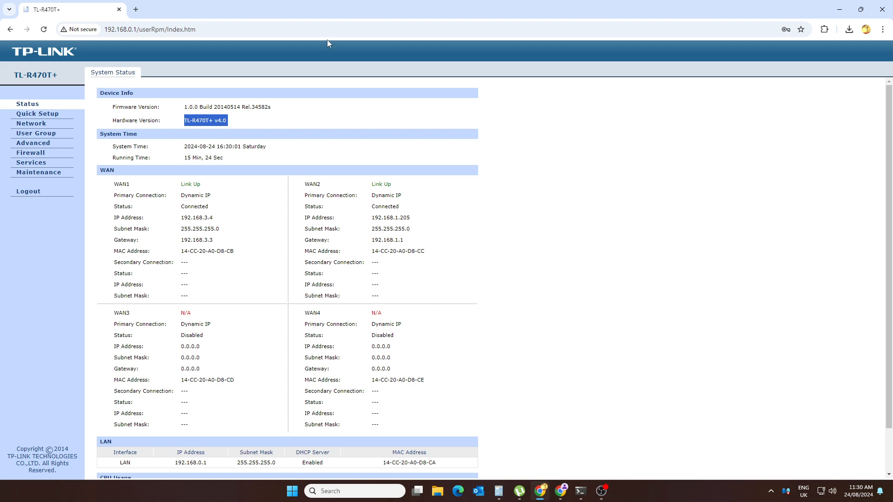
click(136, 9)
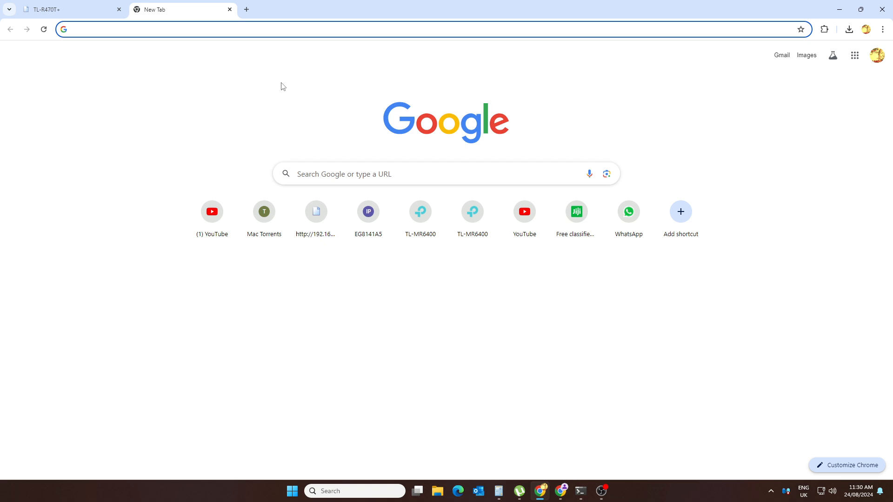
Step: Search Google for 'tl-r470t+ v4.0 firmware download'
key(ctrl+v)
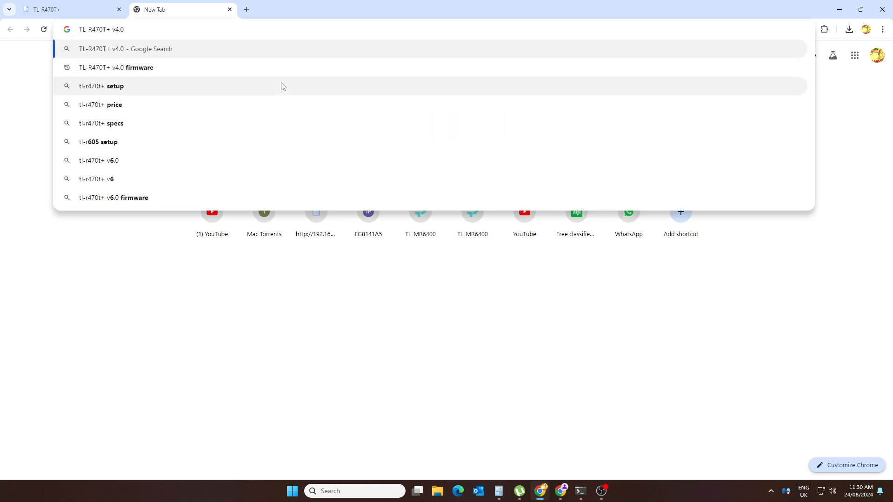
text(fo)
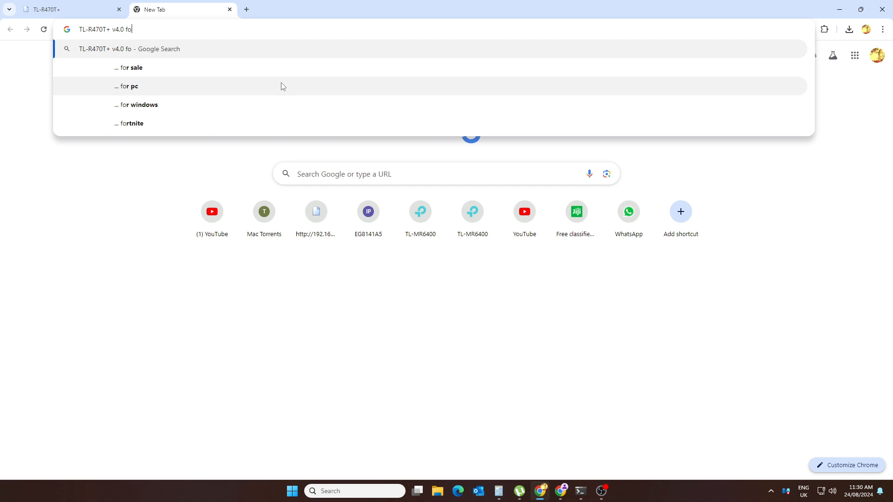
key(BackSpace)
text(ir)
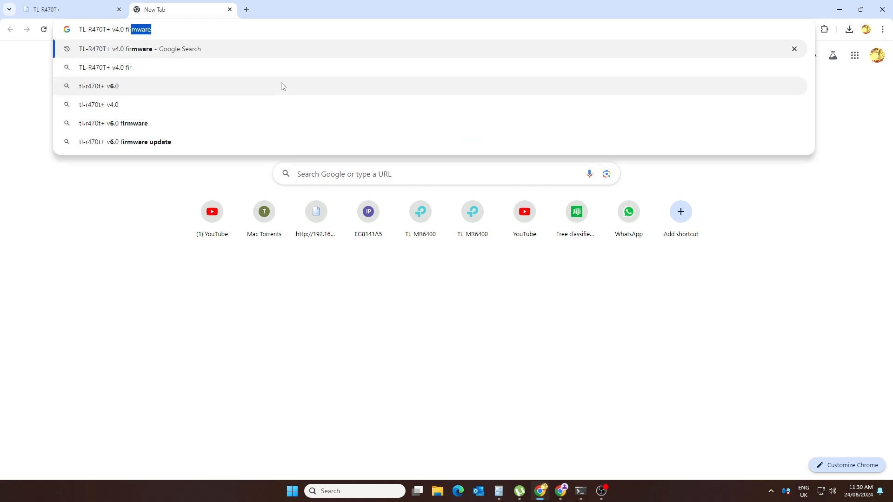
text(m)
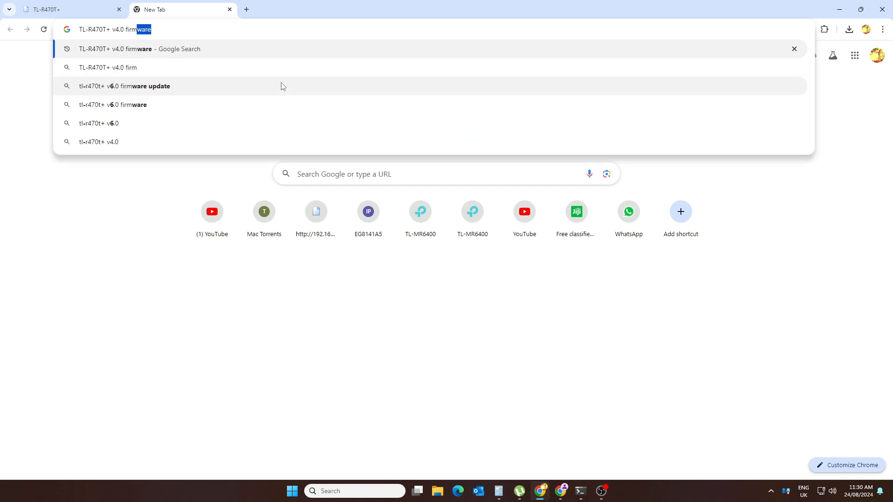
text(ware d)
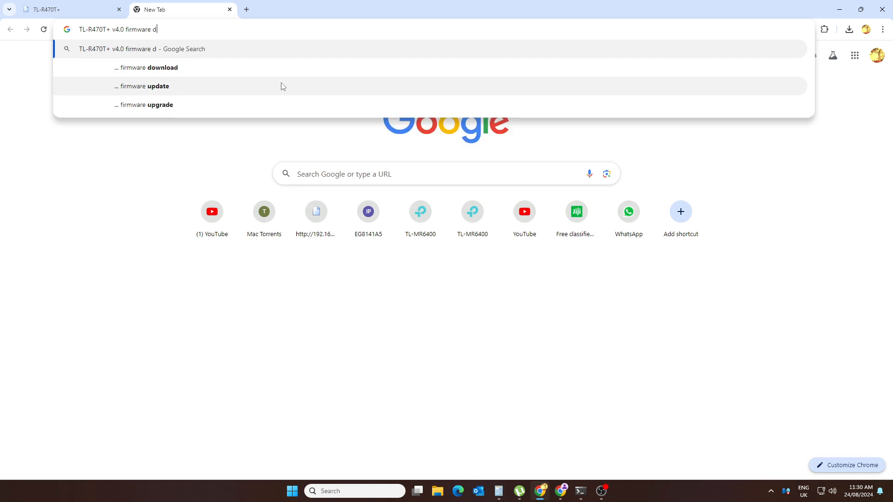
text(own)
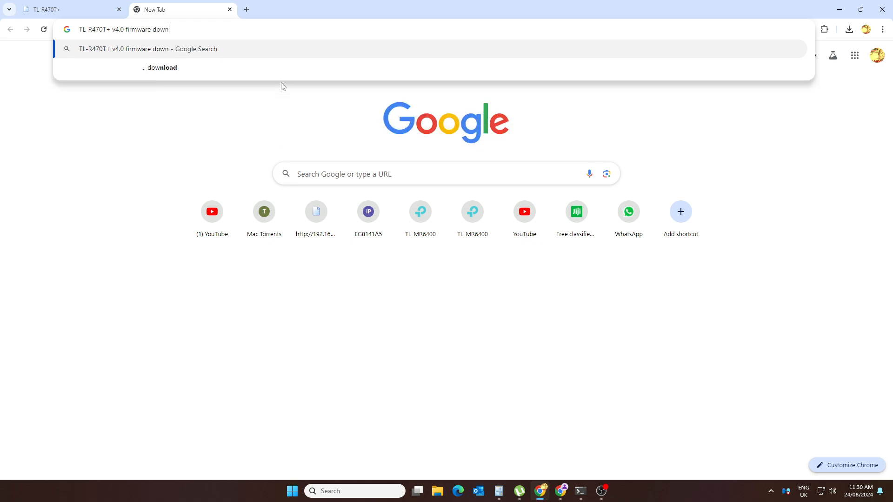
text(loa)
click(172, 67)
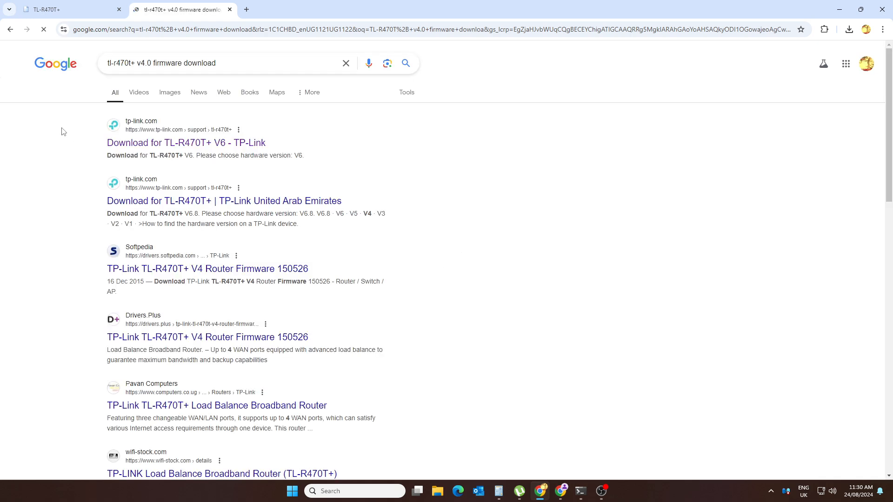
Step: Open TP-Link's TL-R470T+ download page, declining the regional site, and recheck the router's hardware version
click(152, 145)
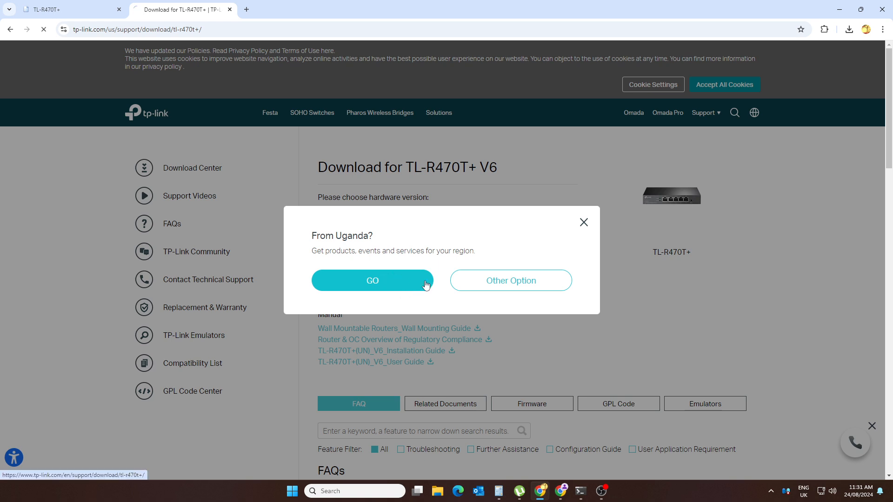
click(470, 286)
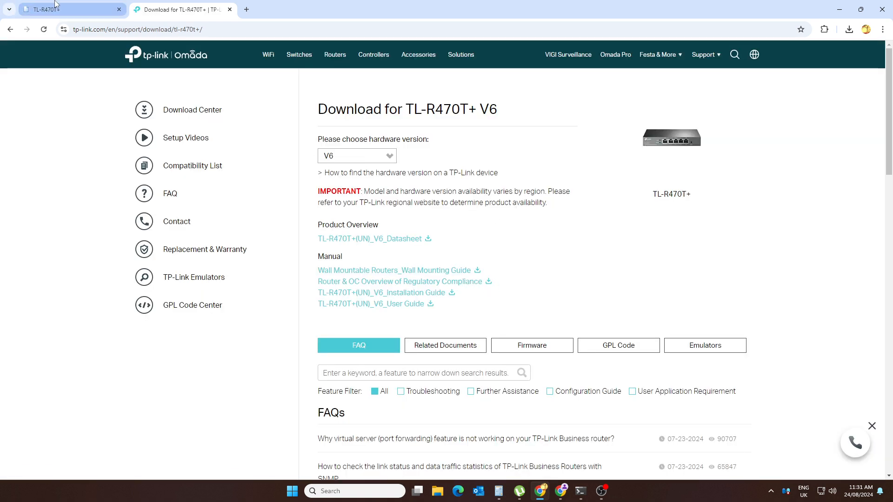
click(32, 9)
click(221, 119)
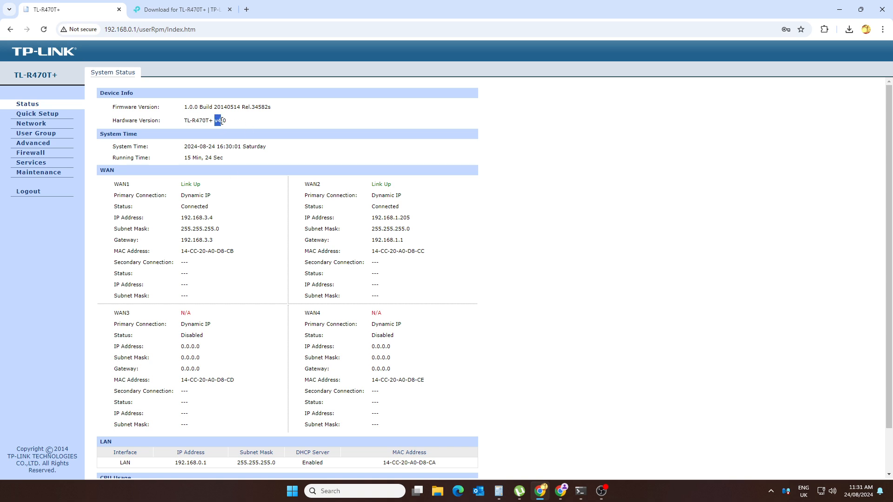
Step: Select hardware version V4 on the download page and show its Firmware section
click(170, 12)
click(391, 157)
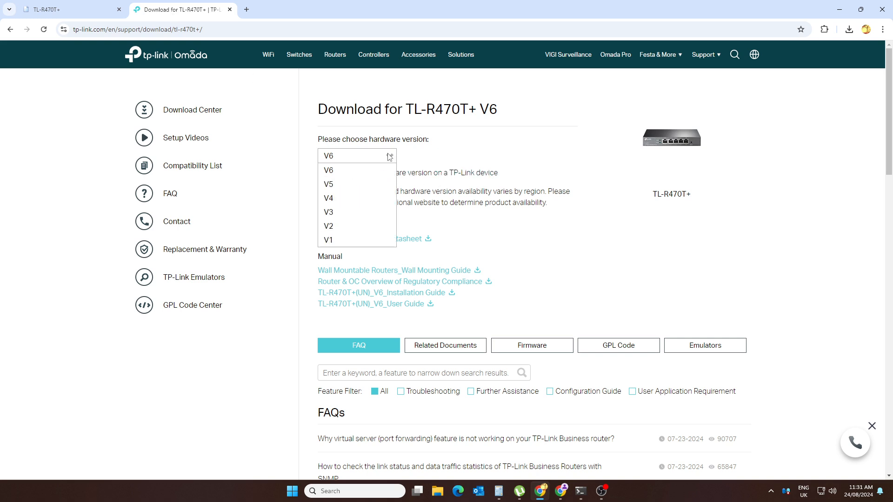
click(342, 199)
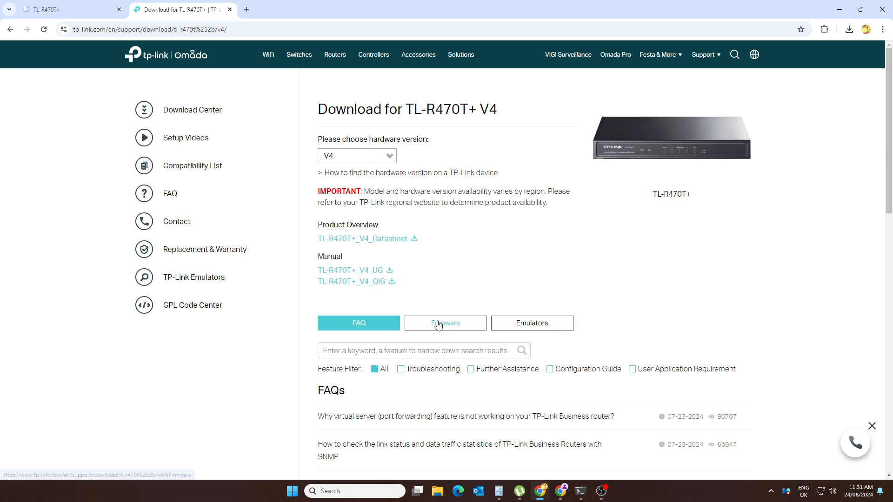
click(439, 326)
Step: Compare the firmware's 2015-05-26 publish date with the router's current firmware build date
scroll(724, 361, down, 5)
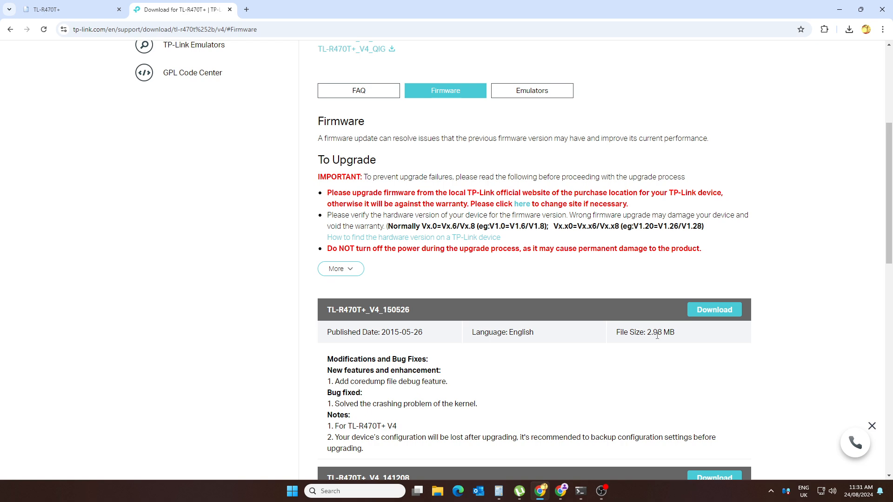
scroll(564, 408, down, 2)
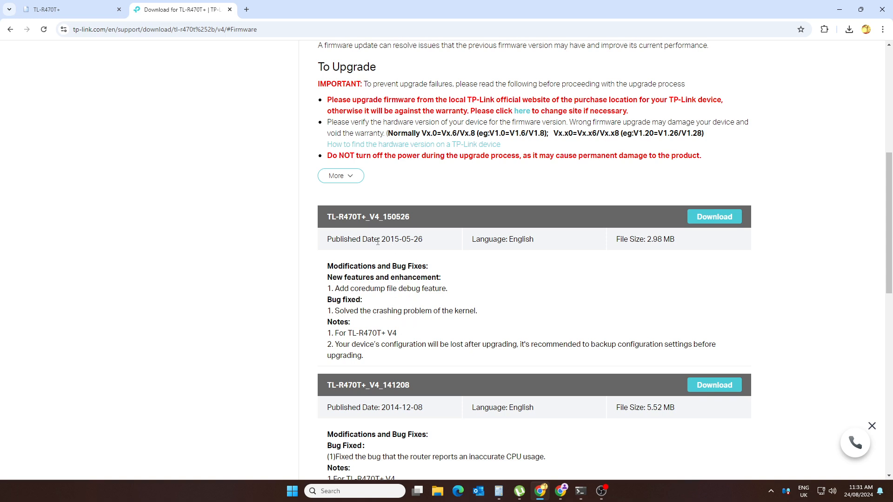
drag(379, 240, 424, 245)
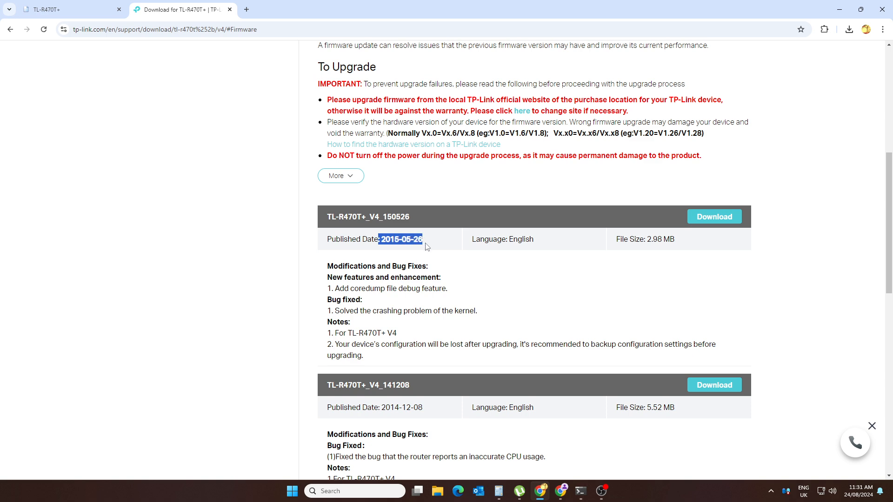
click(469, 263)
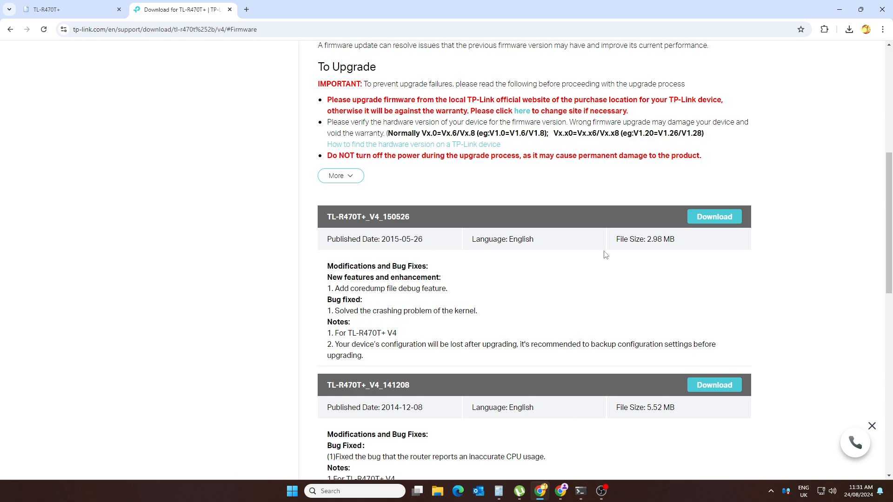
click(85, 17)
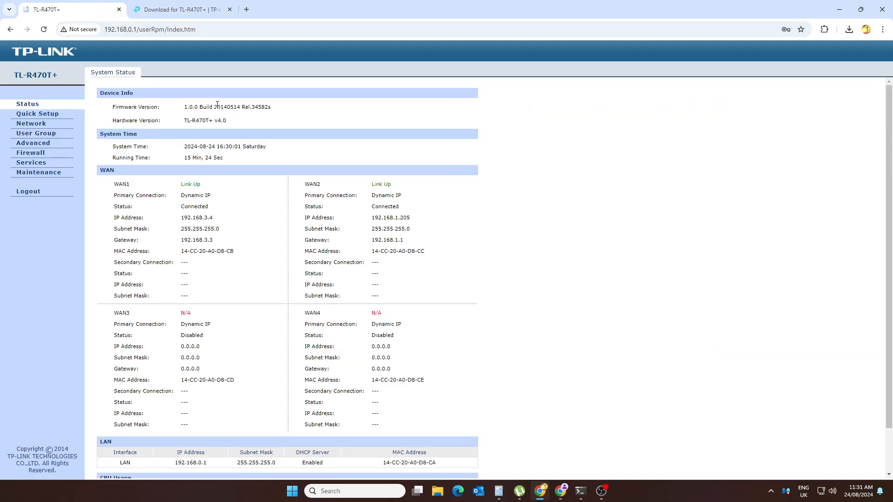
drag(225, 107, 229, 107)
Step: Download the TL-R470T+_V4_150526 firmware file
click(149, 11)
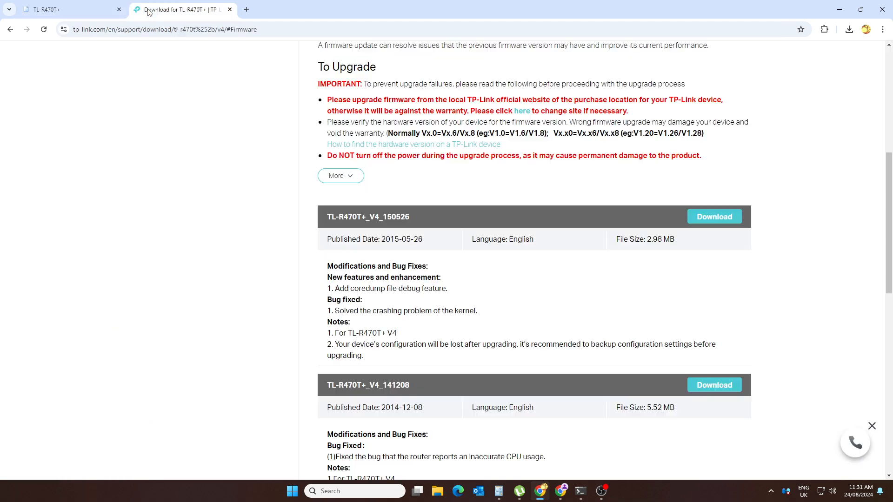
right_click(703, 217)
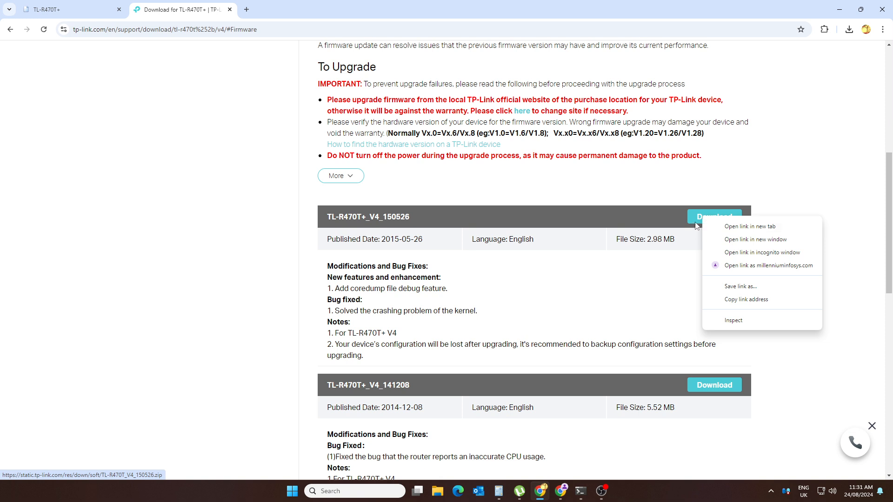
click(699, 224)
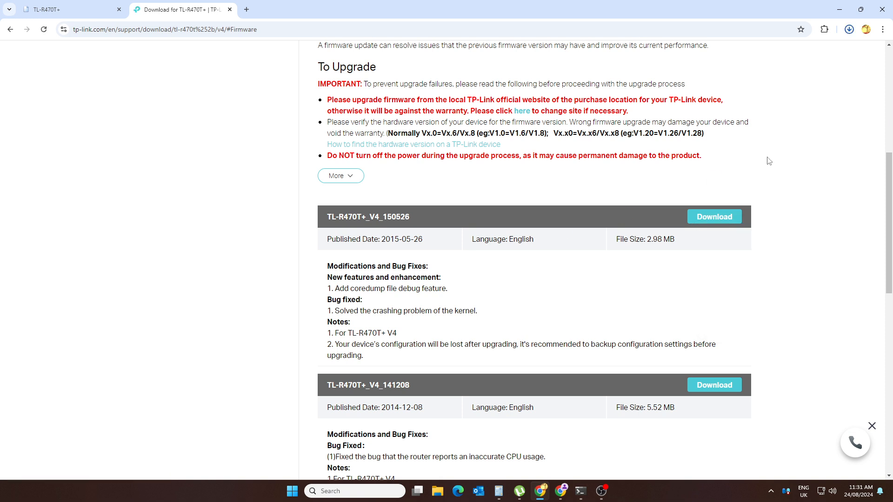
click(849, 30)
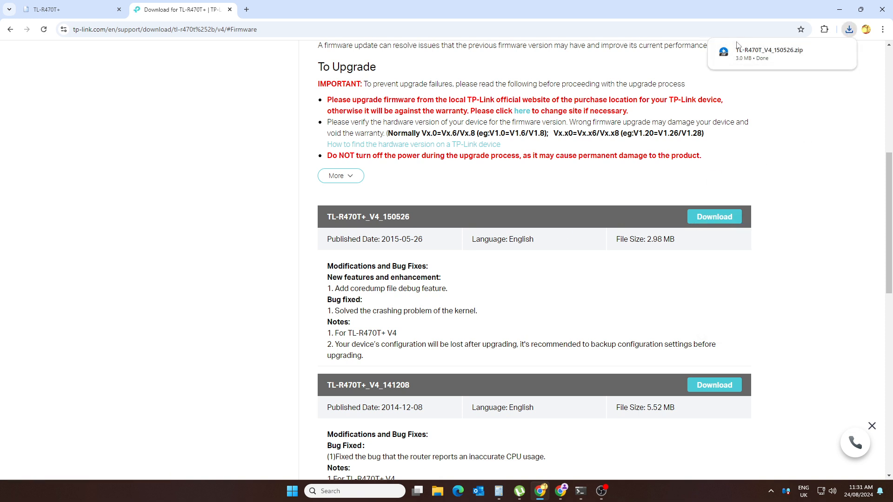
Step: Extract the downloaded TL-R470T_V4_150526.zip firmware archive in File Explorer
mouse_move(782, 56)
click(824, 52)
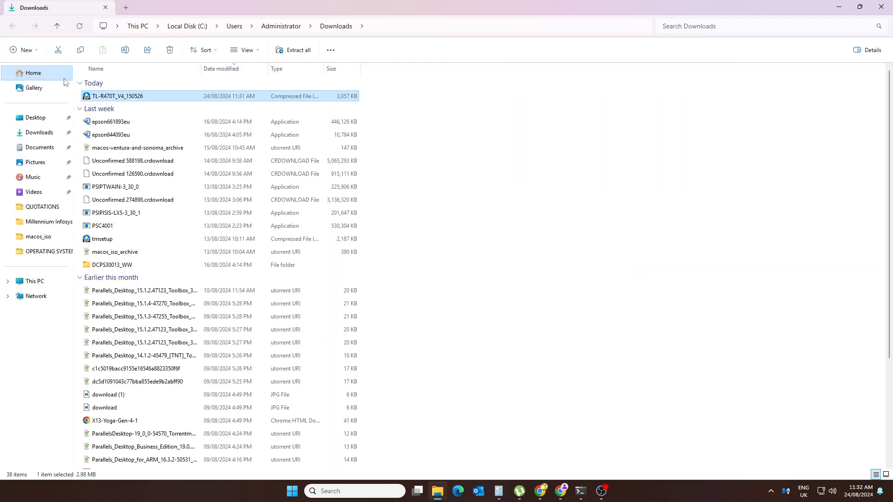
right_click(123, 100)
click(159, 179)
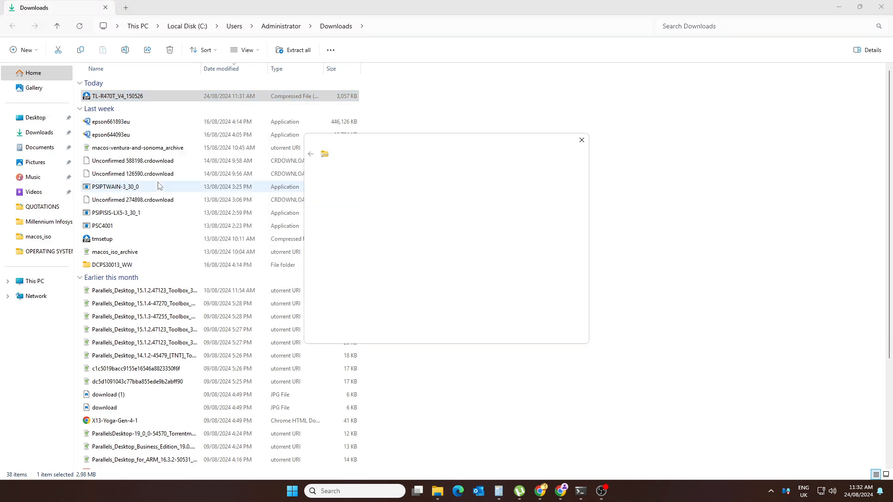
click(530, 334)
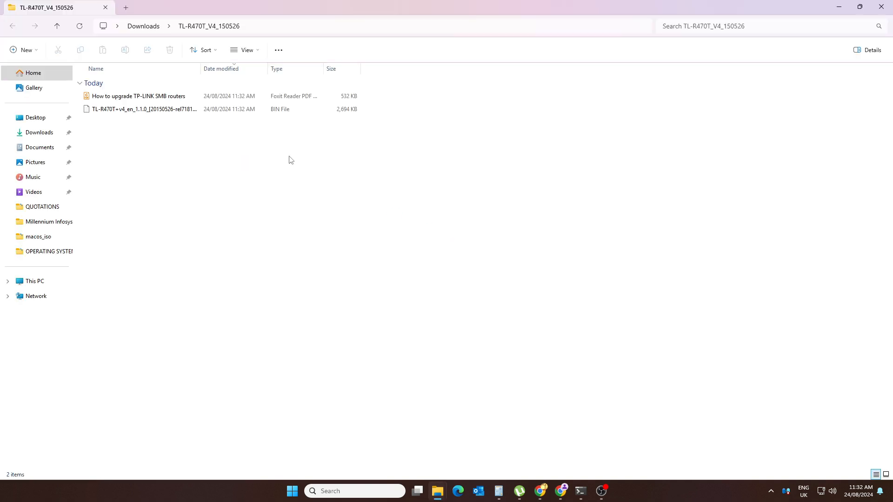
Step: Go back up to Downloads and bring the TP-Link download page back to front
click(57, 26)
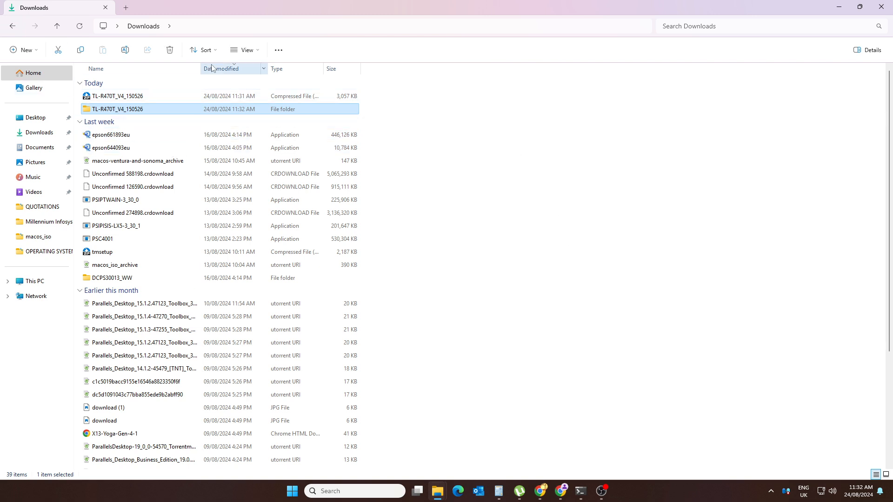
click(257, 31)
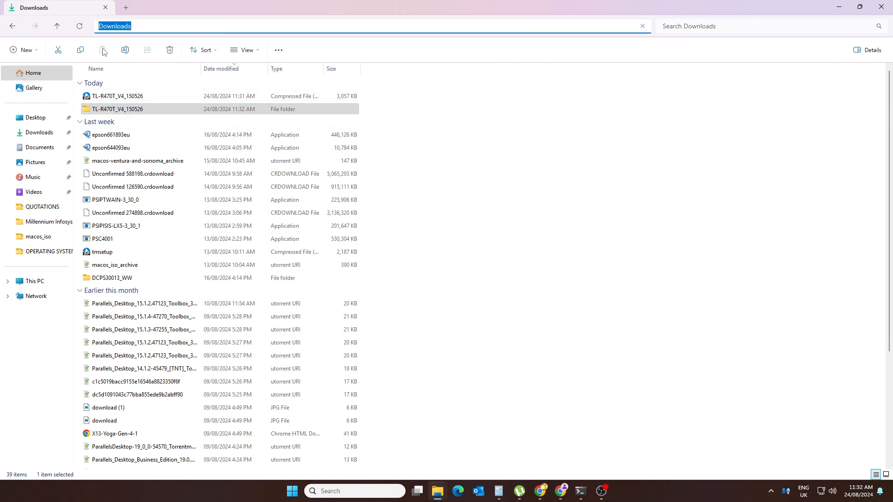
click(648, 283)
mouse_move(558, 497)
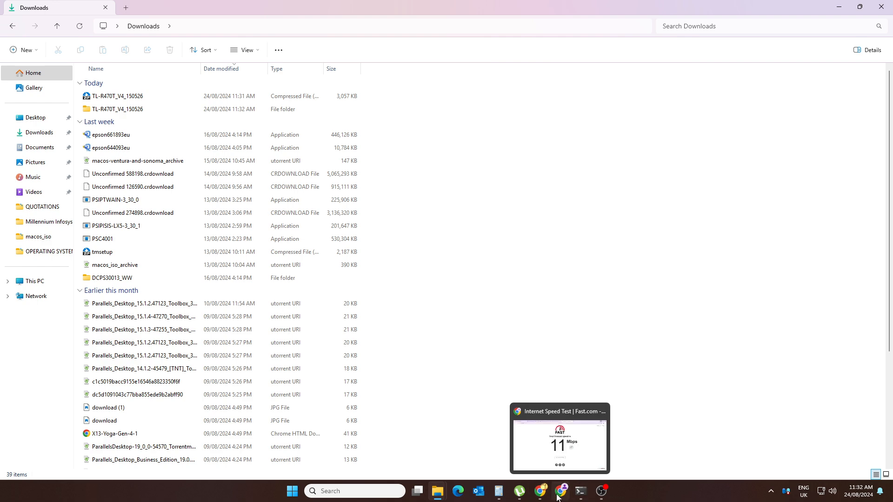
click(548, 422)
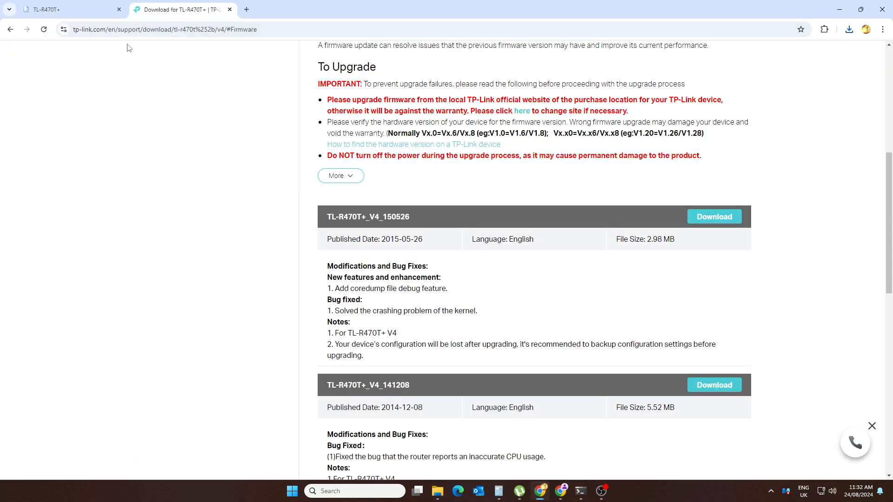
Step: Go to Maintenance > Management > Firmware Upgrade on the router, showing build 20140514, and choose a file
click(53, 10)
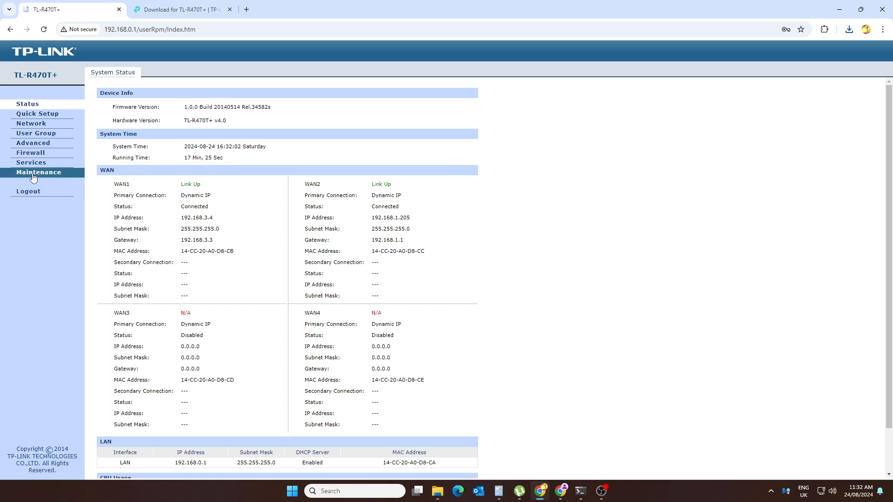
click(54, 174)
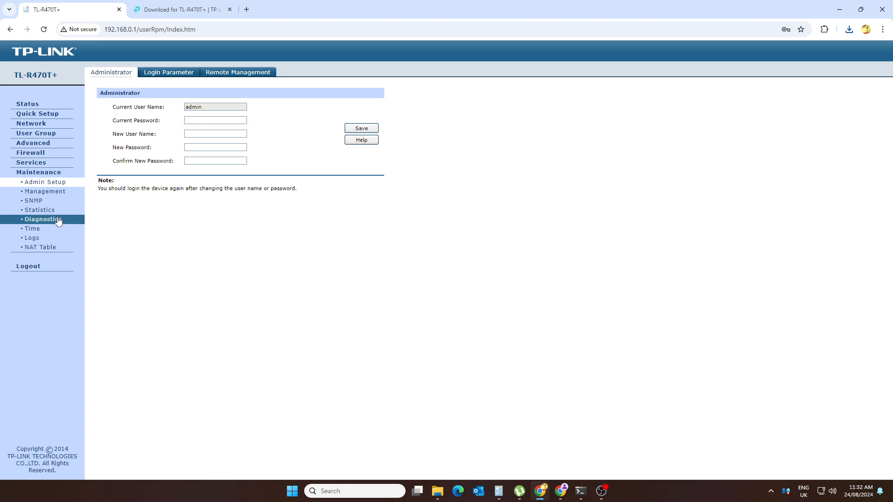
click(50, 192)
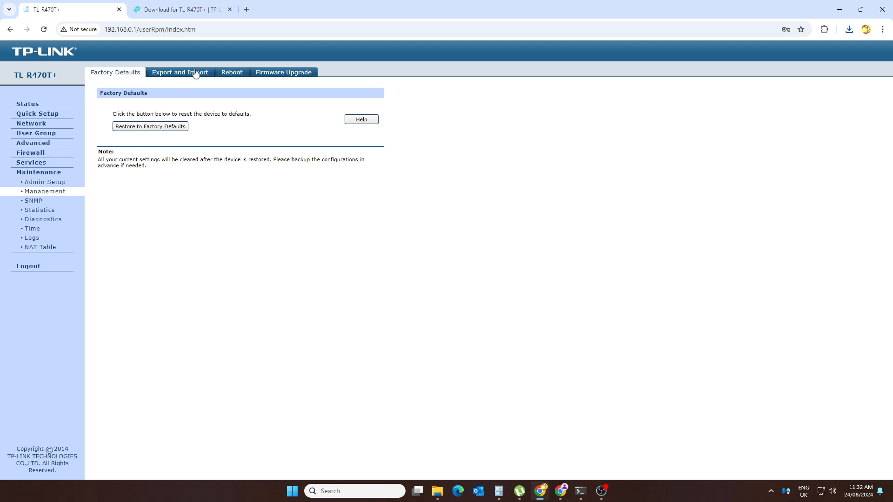
click(289, 76)
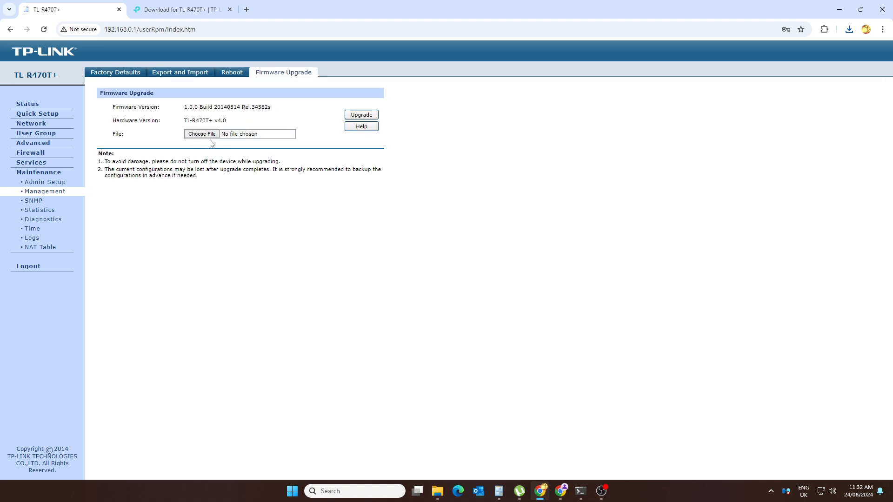
click(210, 134)
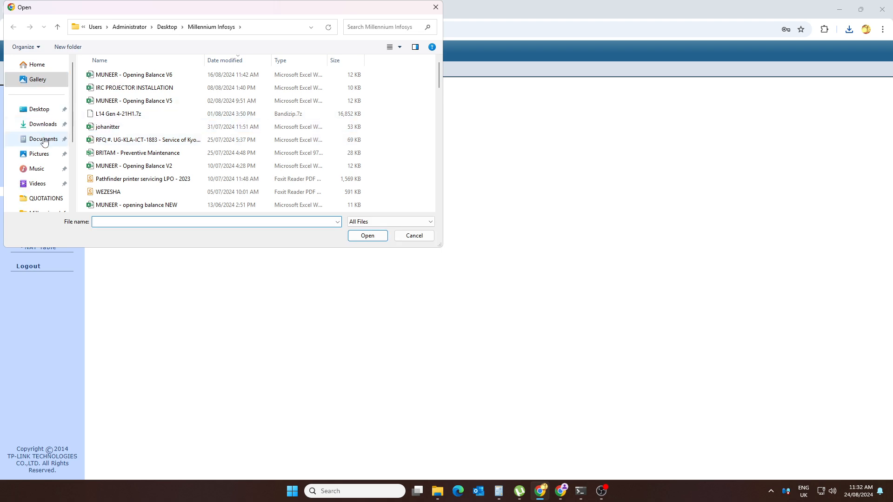
Step: Upgrade with the TL-R470T_V4_150526 .bin file; the router rejects it as 'Incorrect file type'
click(41, 124)
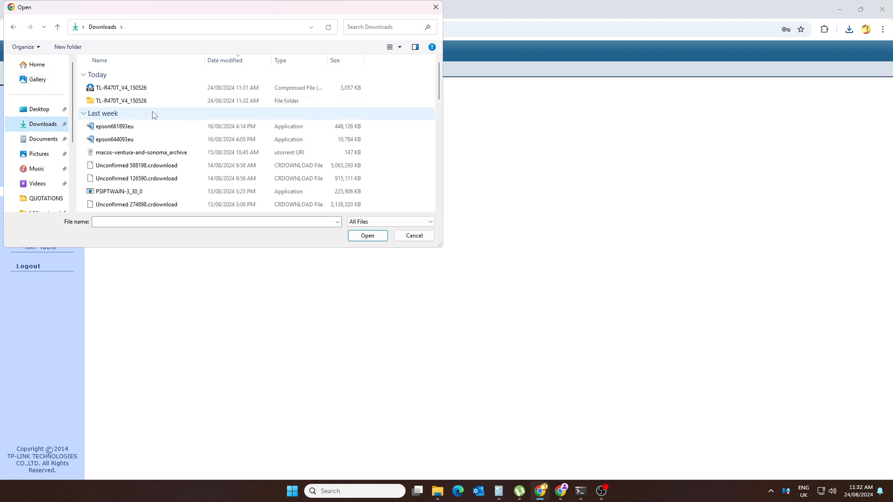
double_click(132, 102)
double_click(105, 102)
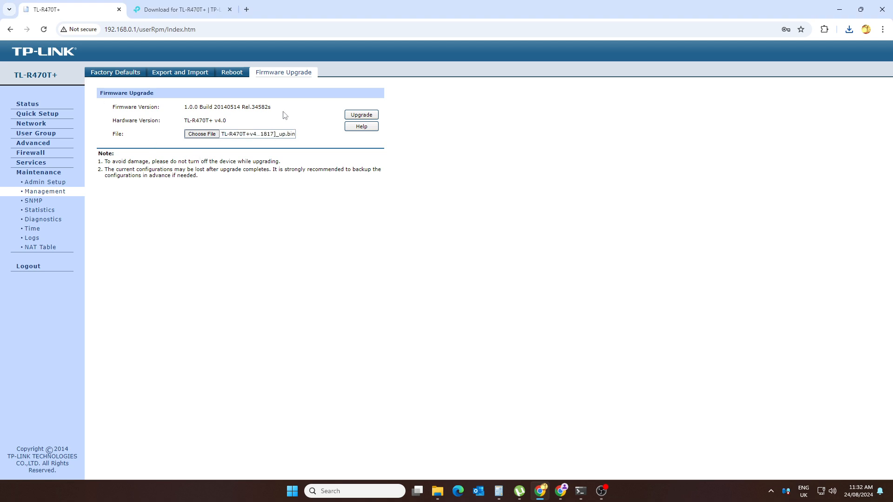
click(364, 116)
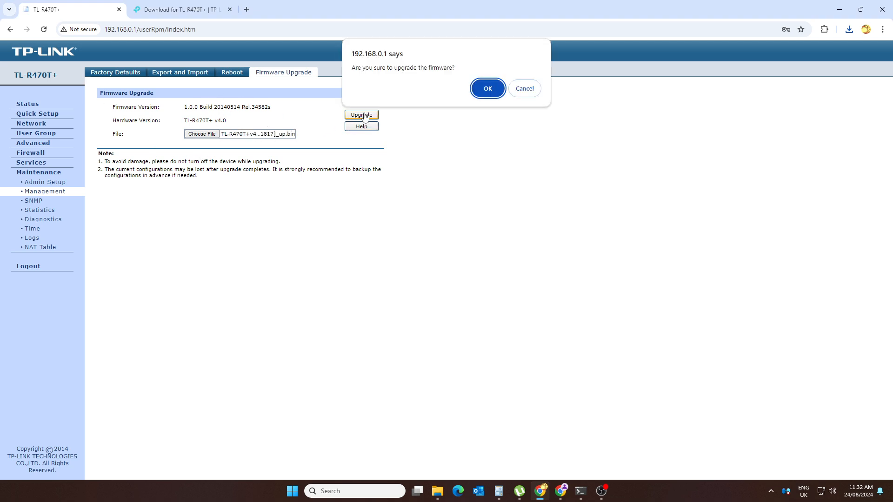
click(486, 90)
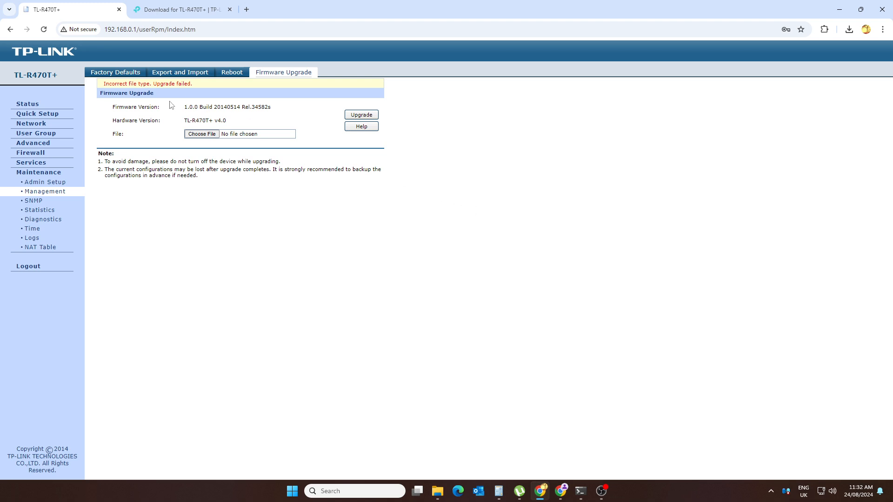
click(213, 135)
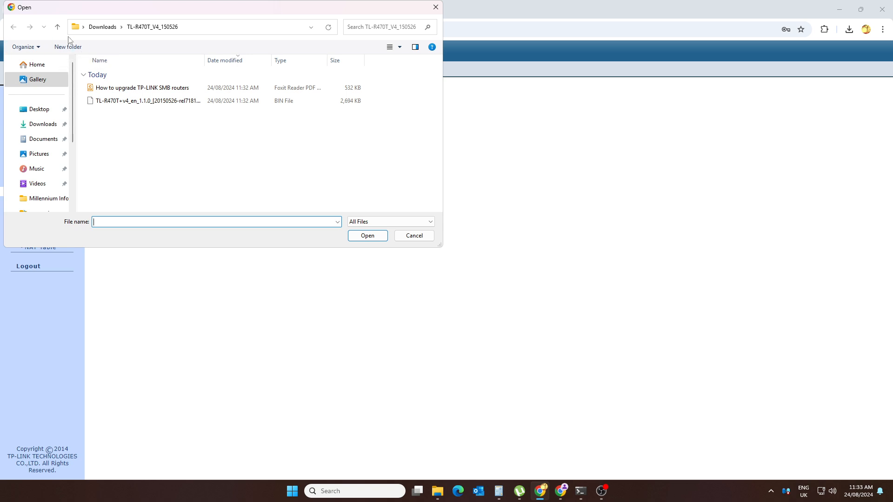
Step: Try upgrading with the TL-R470T_V4_150526 zip file and dismiss the incorrect file type warning
click(57, 26)
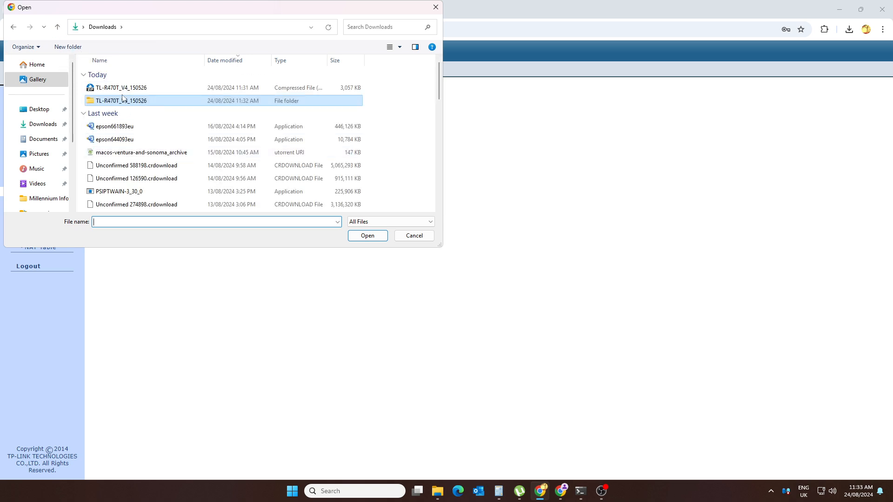
click(122, 88)
click(365, 235)
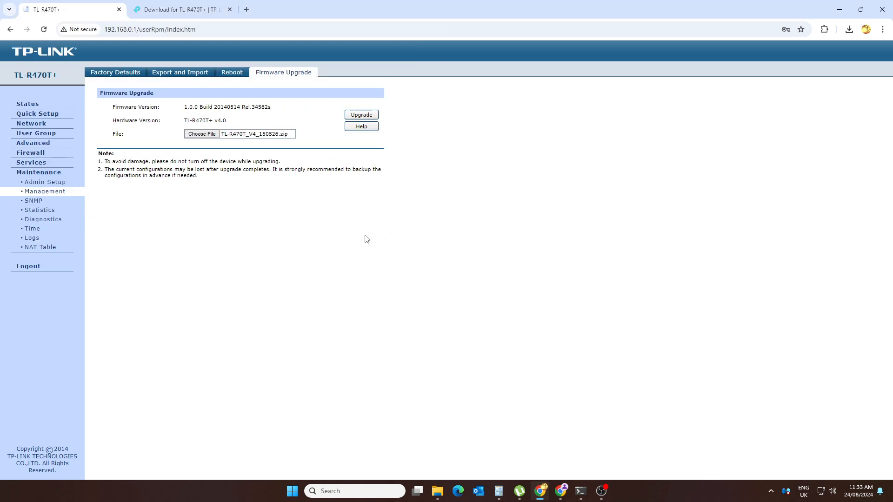
click(365, 116)
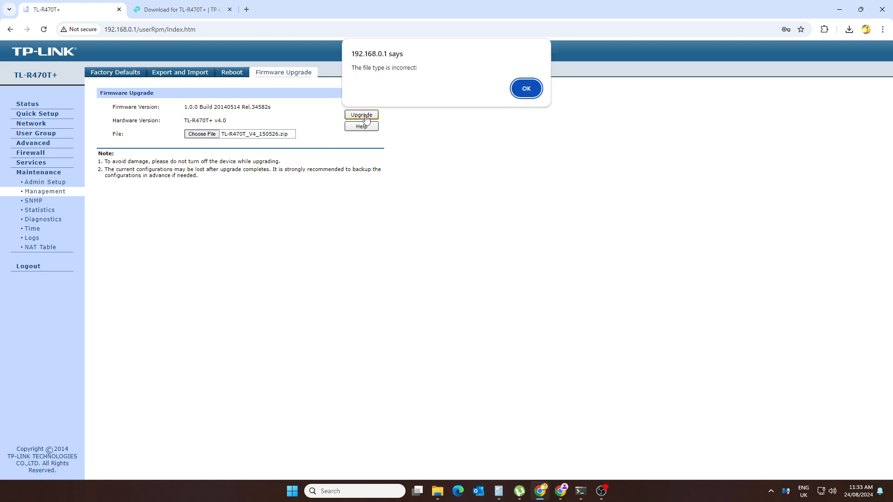
click(524, 91)
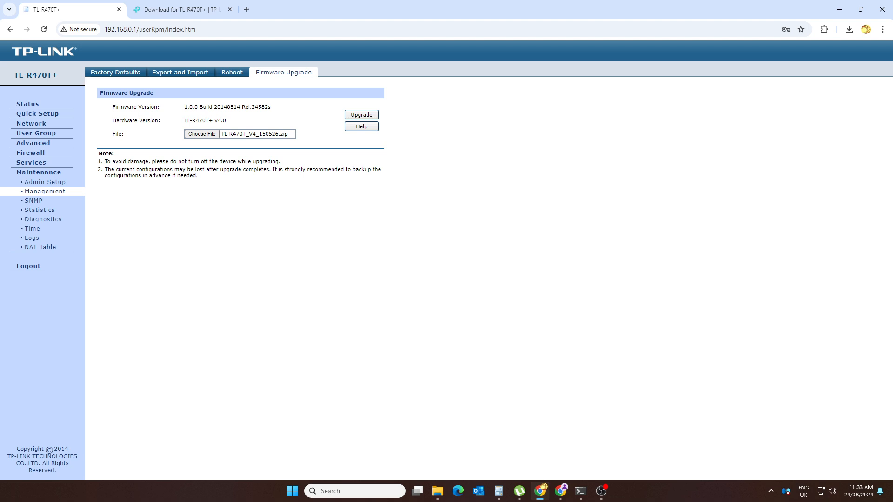
Step: Retry the upgrade with the extracted .bin firmware file and confirm it
click(210, 136)
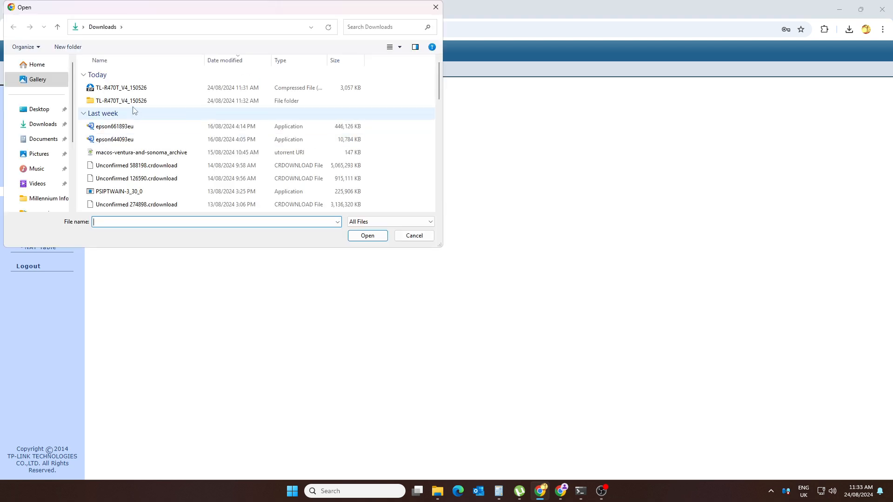
click(135, 101)
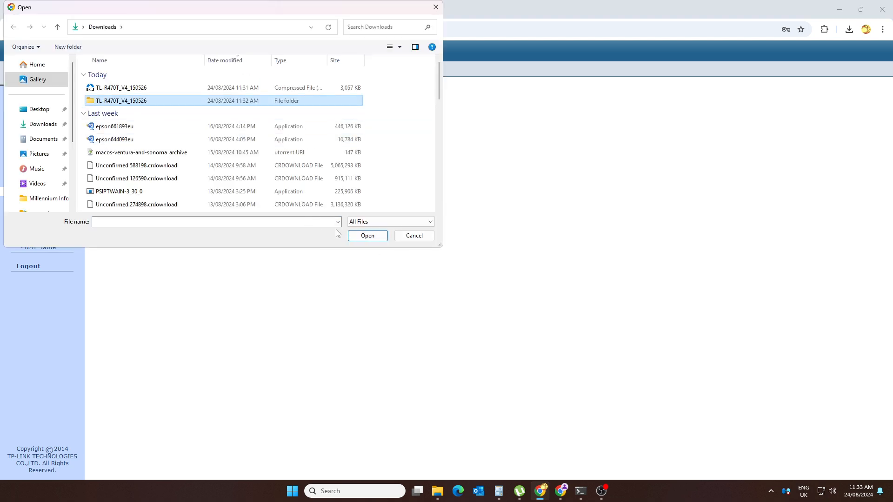
click(367, 235)
click(123, 101)
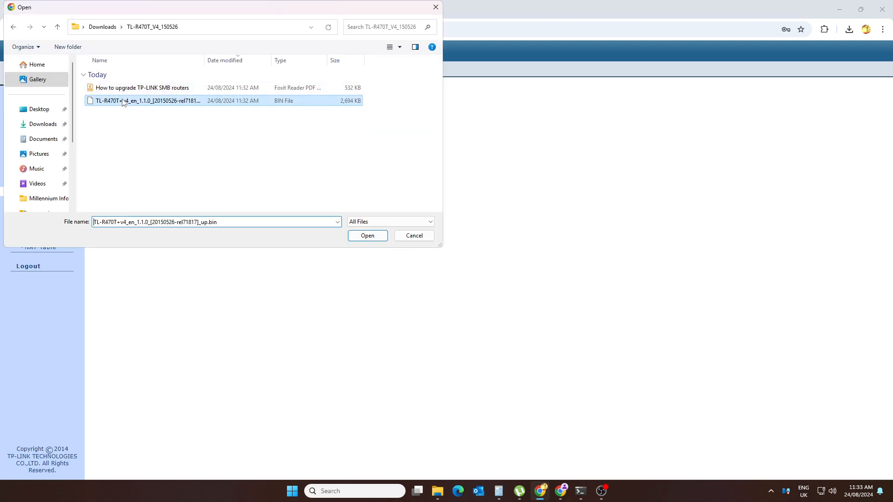
double_click(123, 101)
click(360, 116)
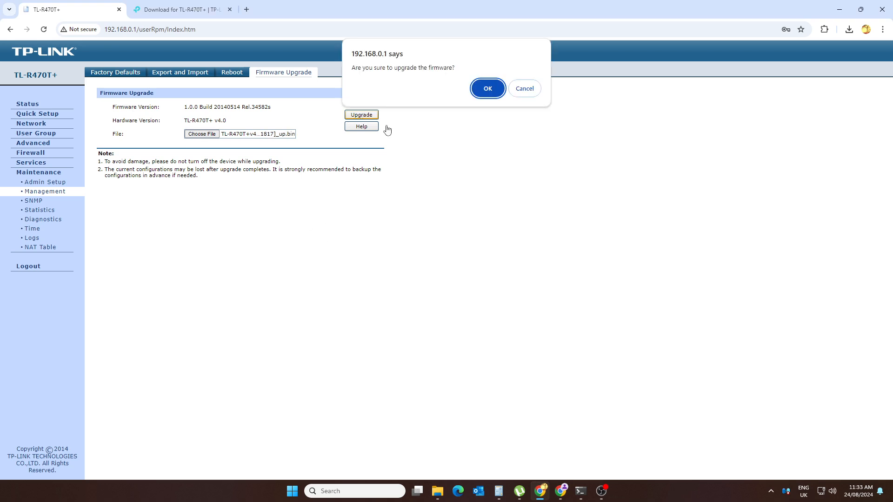
click(484, 88)
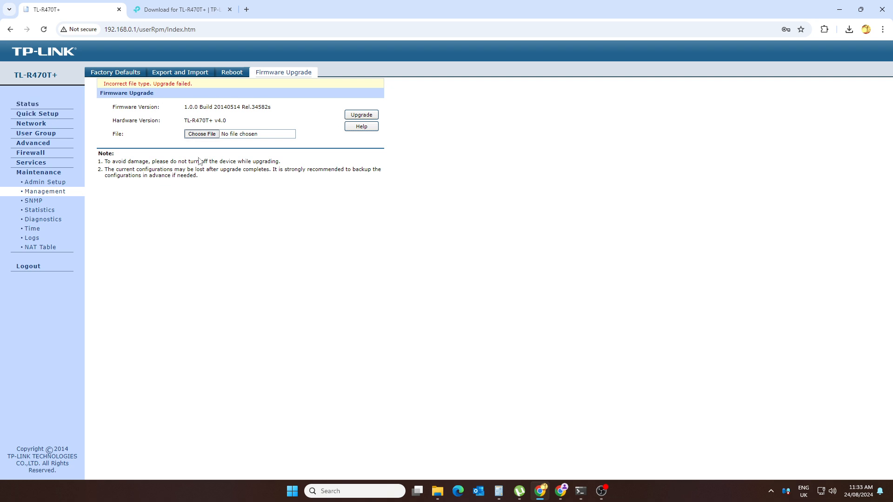
Step: Open the 'How to upgrade TP-LINK SMB routers' PDF from the TL-R470T_V4_150526 folder
mouse_move(437, 496)
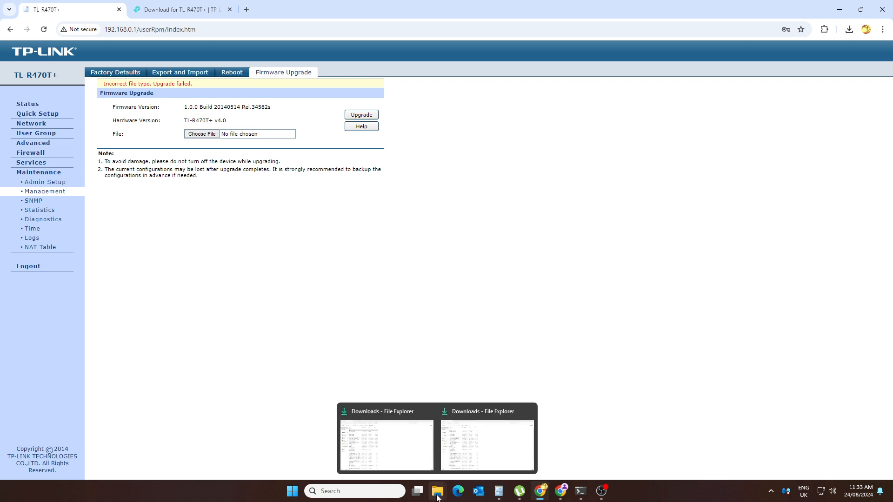
click(473, 447)
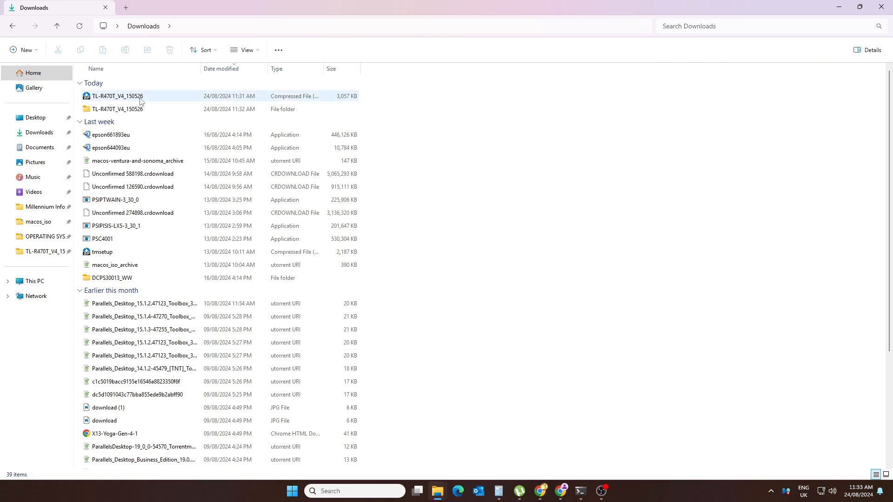
double_click(129, 112)
click(112, 98)
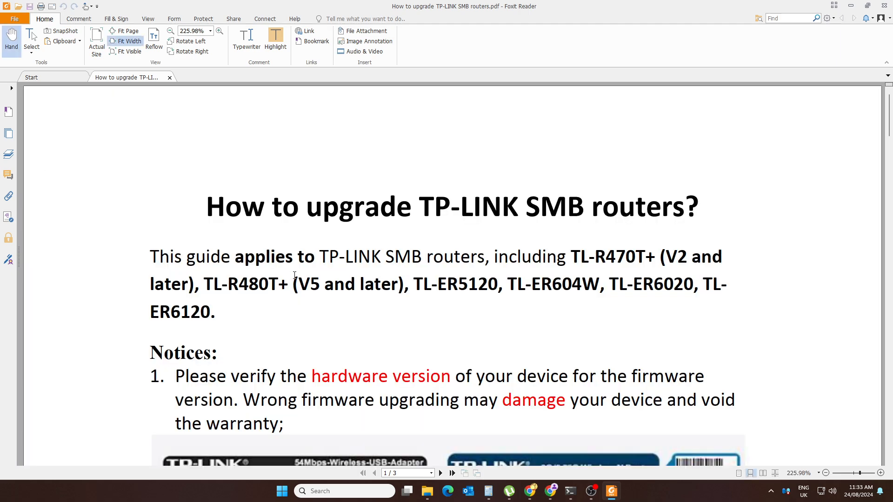
Step: Scroll through the version-label table and upgrade notices toward Step 1 on page 2
scroll(294, 276, down, 6)
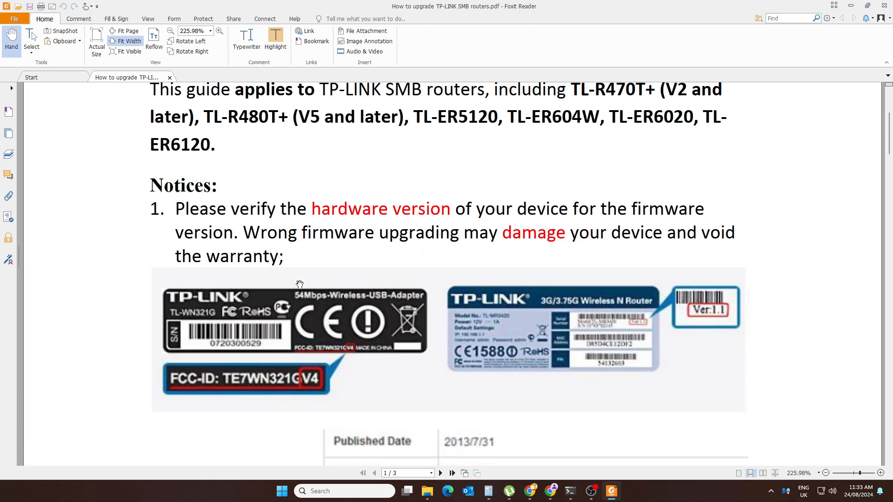
scroll(299, 284, down, 7)
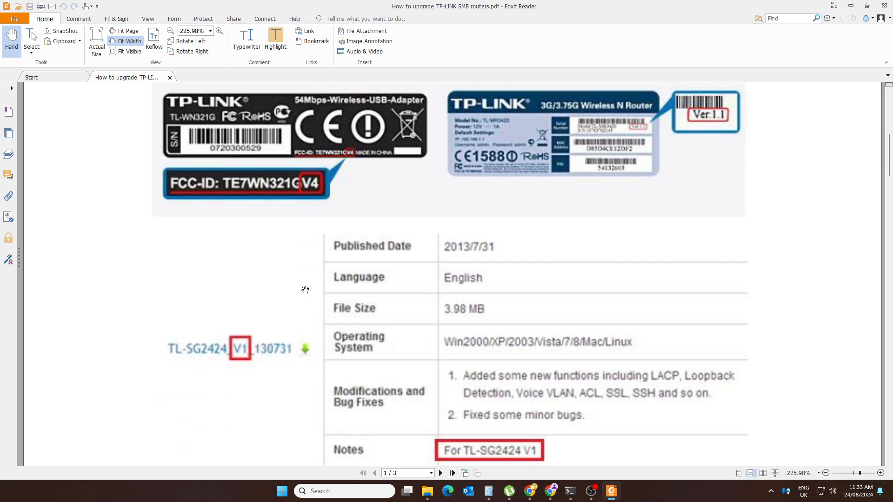
scroll(305, 291, down, 1)
scroll(305, 292, down, 1)
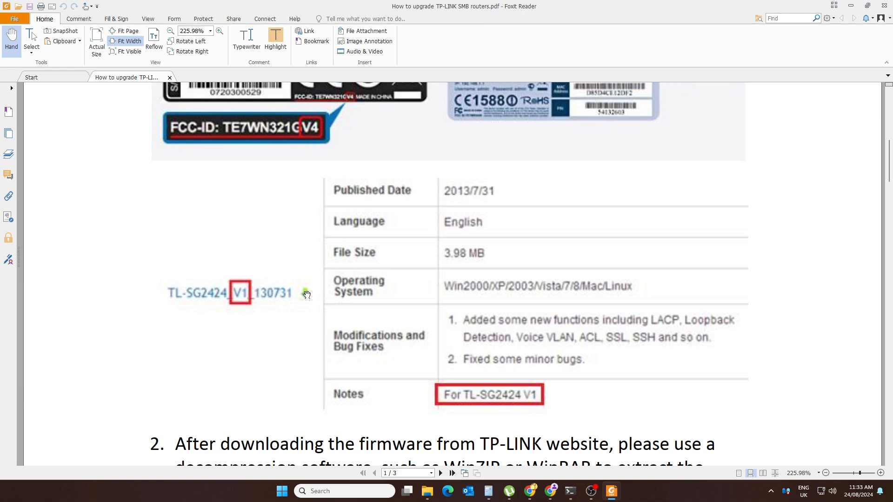
scroll(309, 296, down, 1)
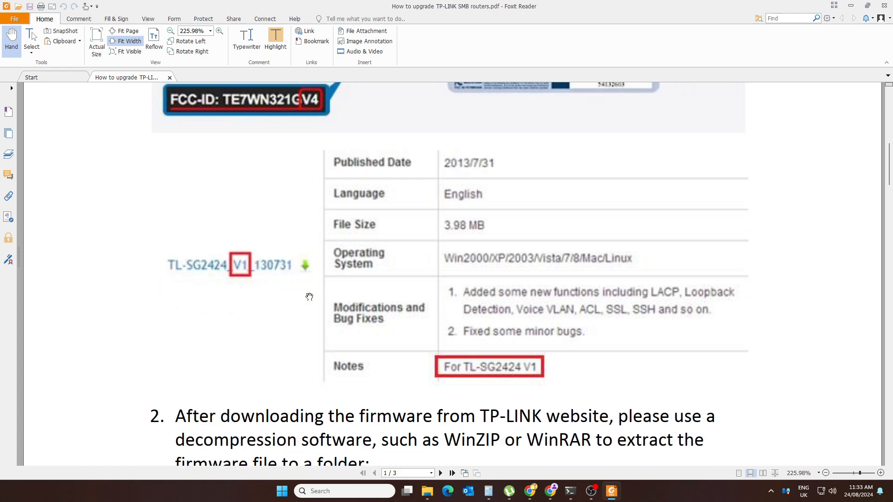
scroll(310, 297, down, 5)
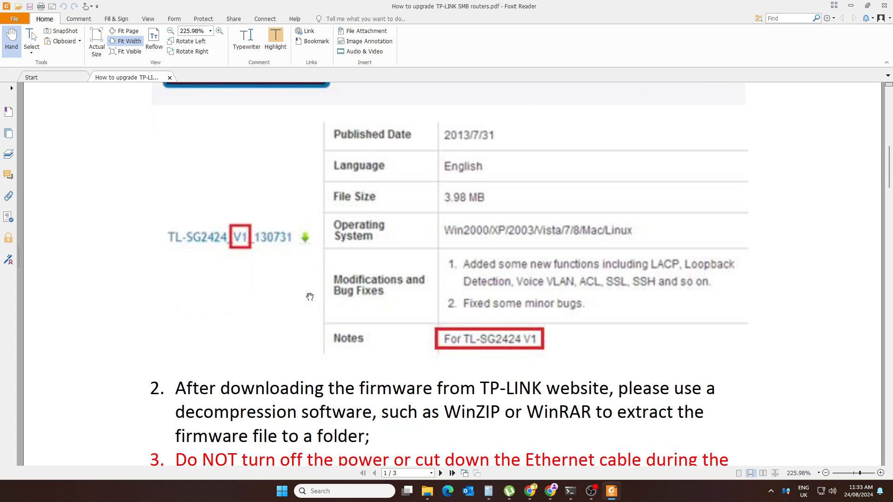
scroll(313, 294, down, 2)
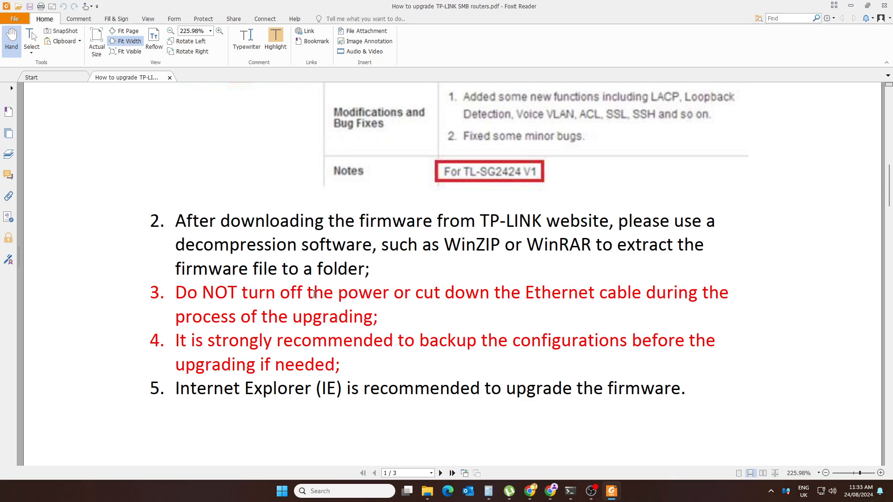
scroll(315, 294, down, 1)
scroll(314, 294, down, 12)
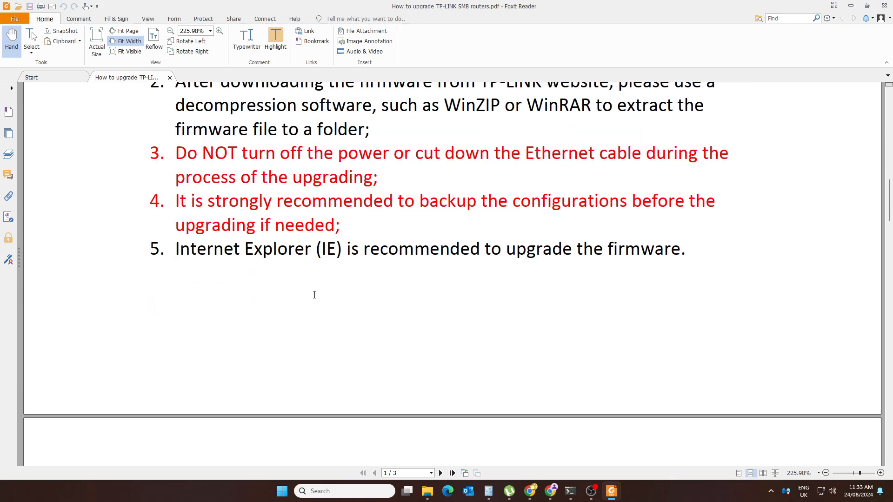
Step: Scroll the PDF guide past the Step 1 screenshots to Step 2's Choose File and Upgrade instructions
scroll(315, 299, down, 5)
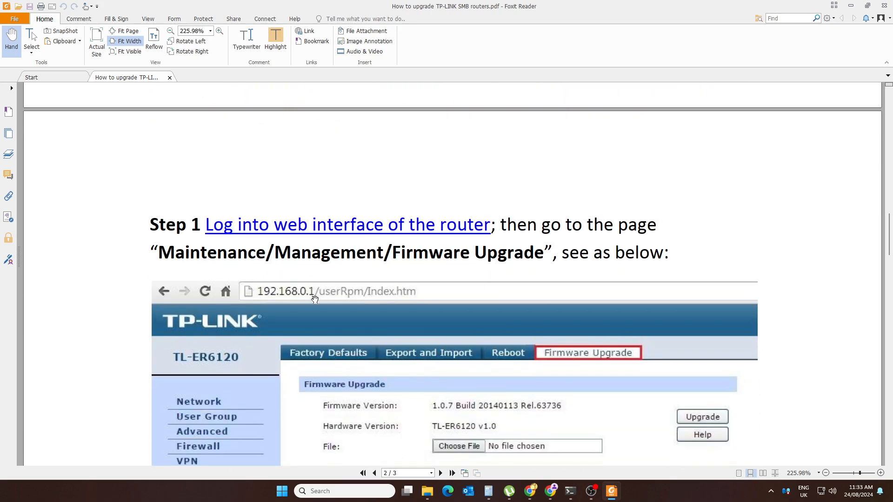
scroll(315, 299, down, 1)
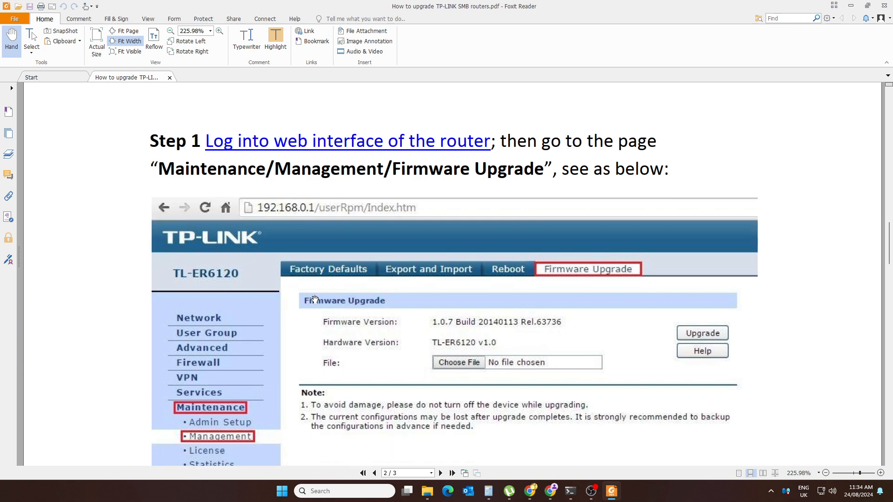
scroll(314, 299, down, 3)
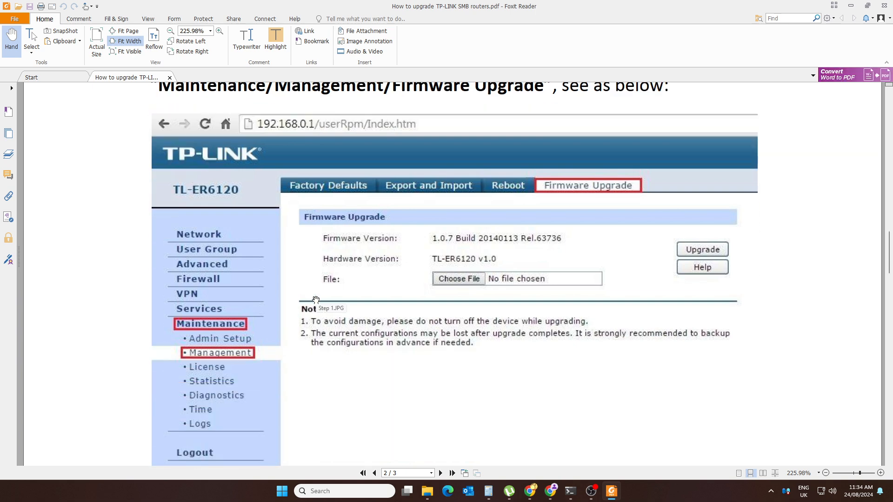
scroll(316, 300, down, 1)
scroll(317, 300, down, 1)
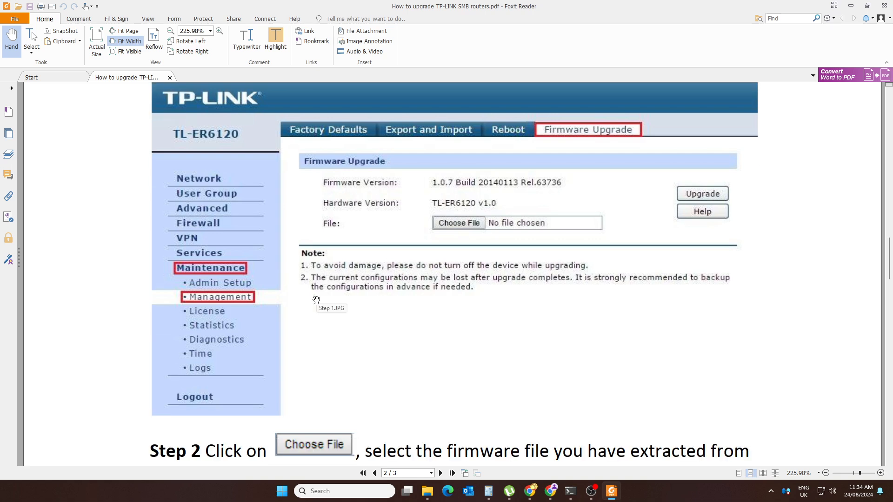
scroll(316, 300, down, 1)
scroll(316, 301, down, 4)
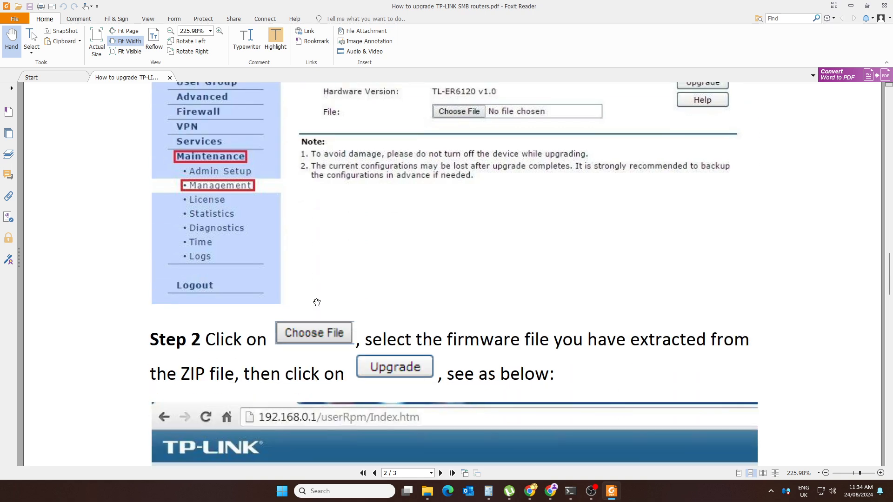
scroll(316, 302, down, 5)
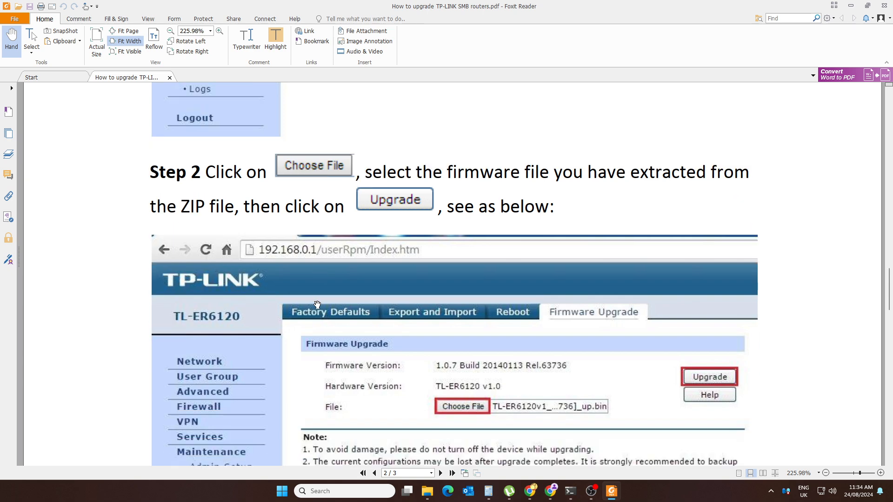
scroll(317, 304, down, 2)
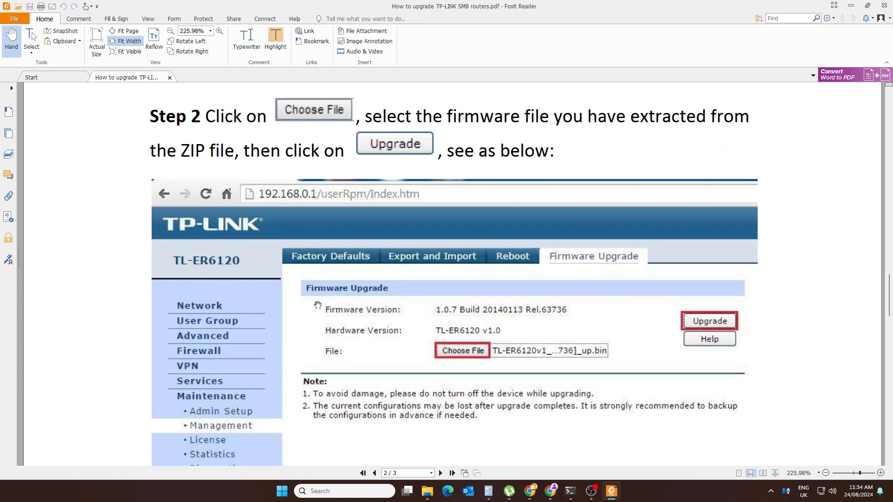
scroll(318, 306, down, 1)
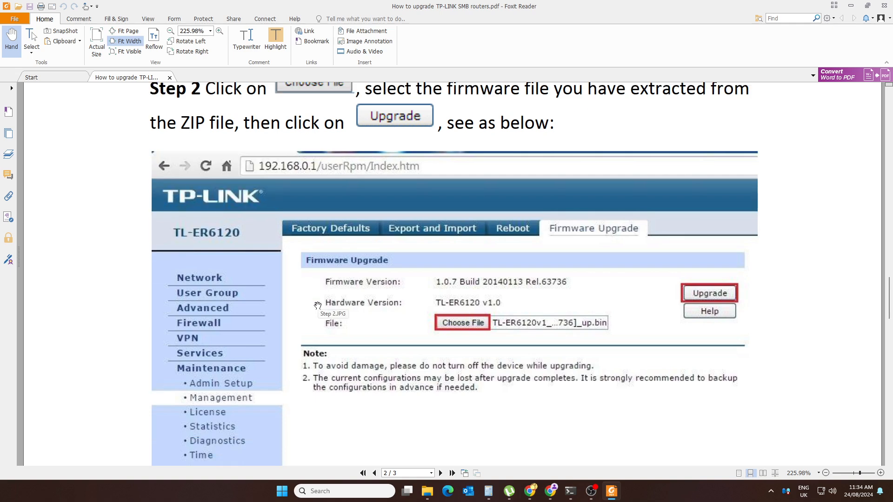
scroll(317, 306, down, 1)
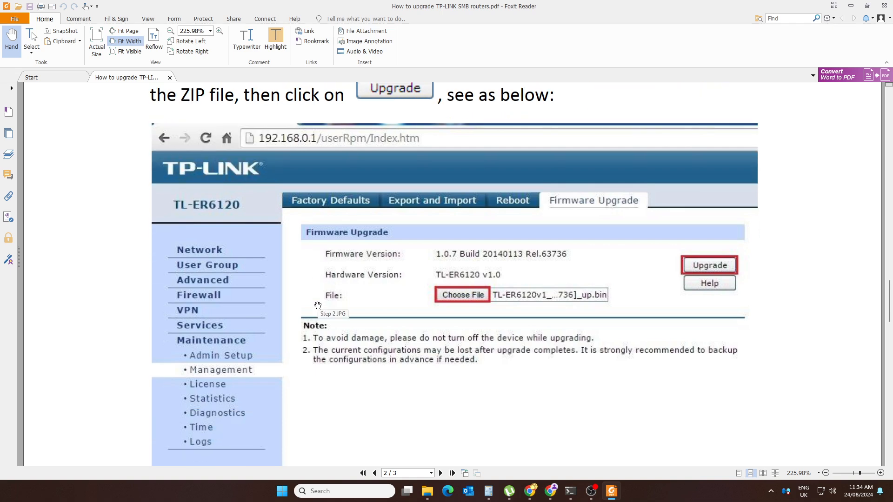
scroll(318, 305, down, 2)
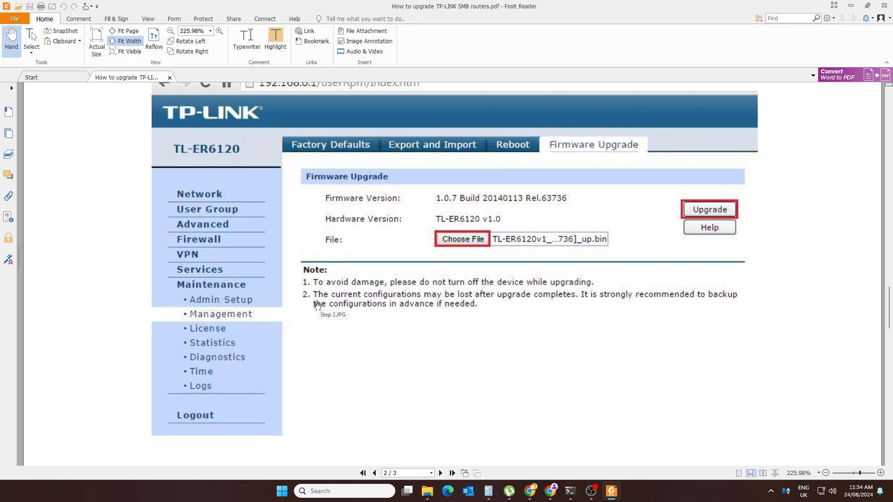
scroll(318, 306, down, 3)
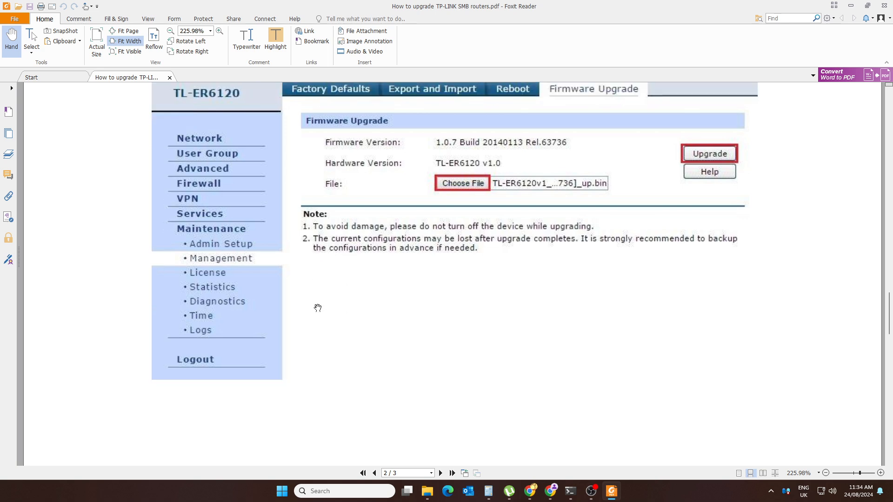
scroll(317, 310, up, 2)
scroll(318, 311, down, 1)
scroll(317, 311, up, 4)
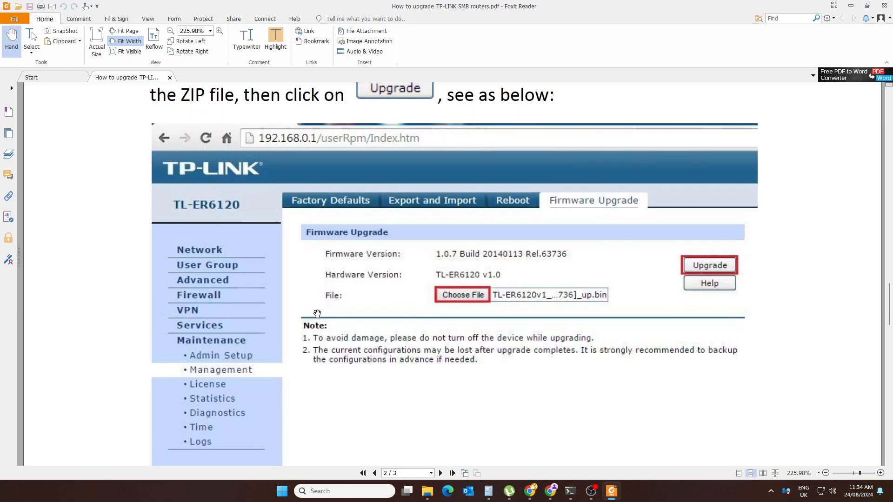
scroll(317, 315, down, 1)
scroll(316, 314, down, 2)
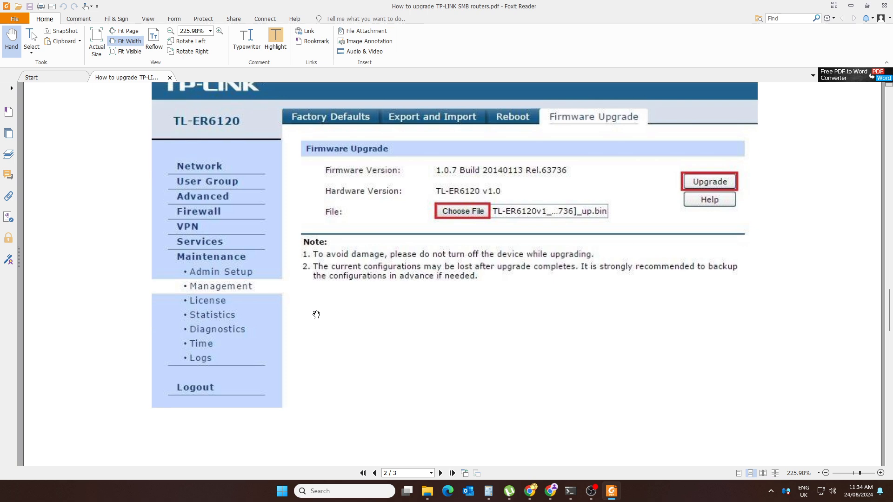
scroll(316, 315, up, 1)
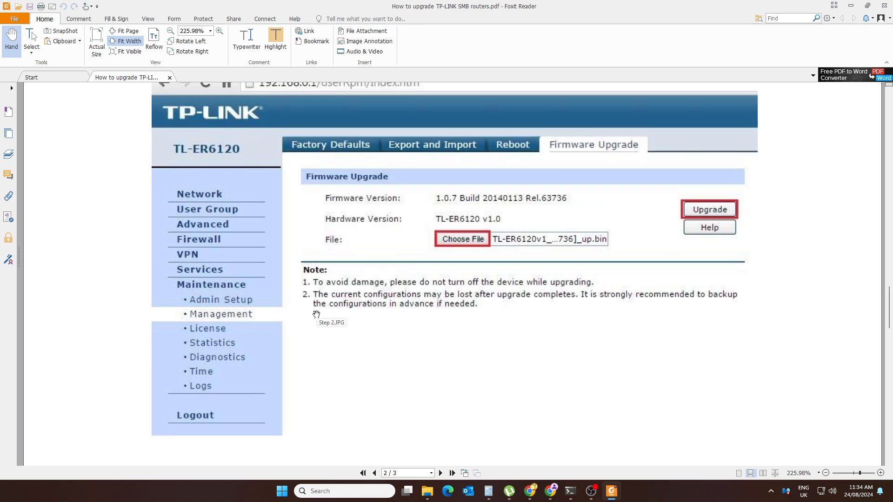
scroll(316, 314, down, 2)
scroll(316, 315, up, 5)
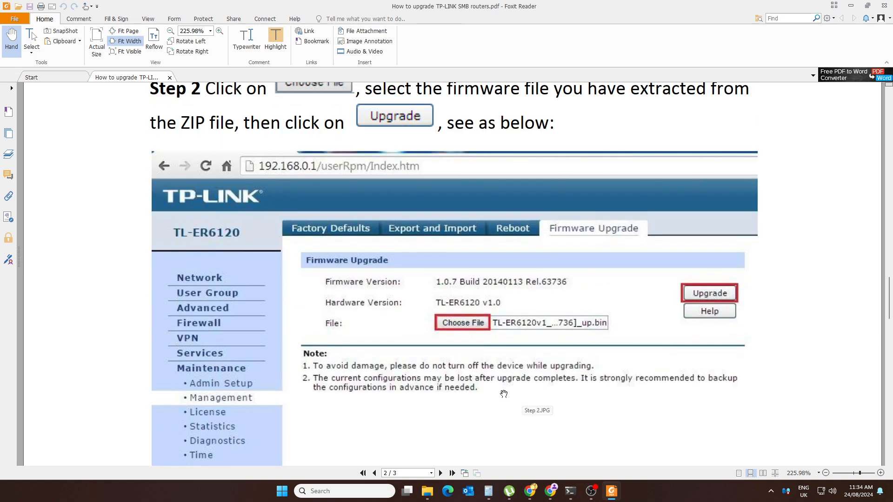
scroll(509, 391, down, 2)
scroll(509, 391, up, 2)
scroll(537, 397, down, 2)
scroll(539, 399, down, 1)
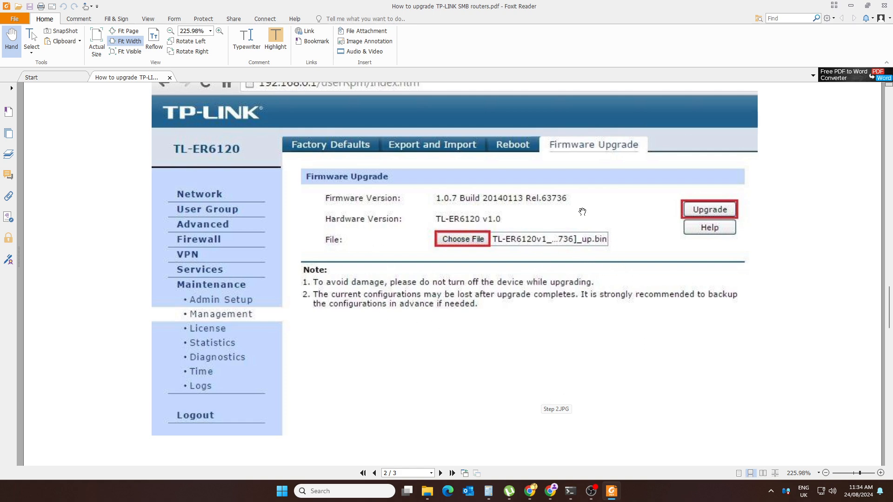
Step: On the router's Firmware Upgrade page, highlight the current build date 20140514
click(533, 495)
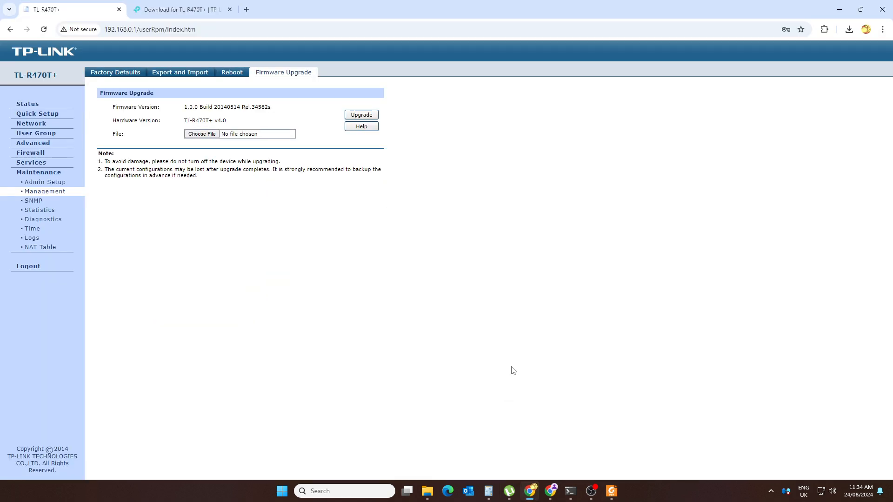
click(163, 10)
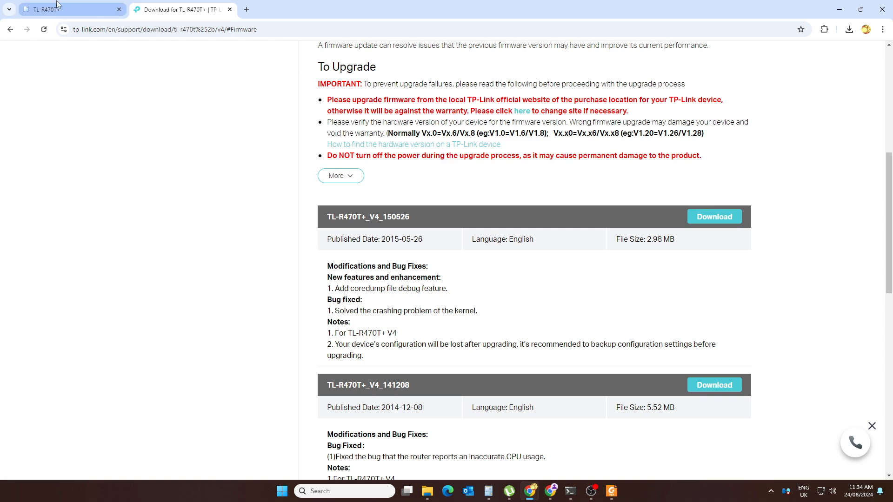
click(70, 9)
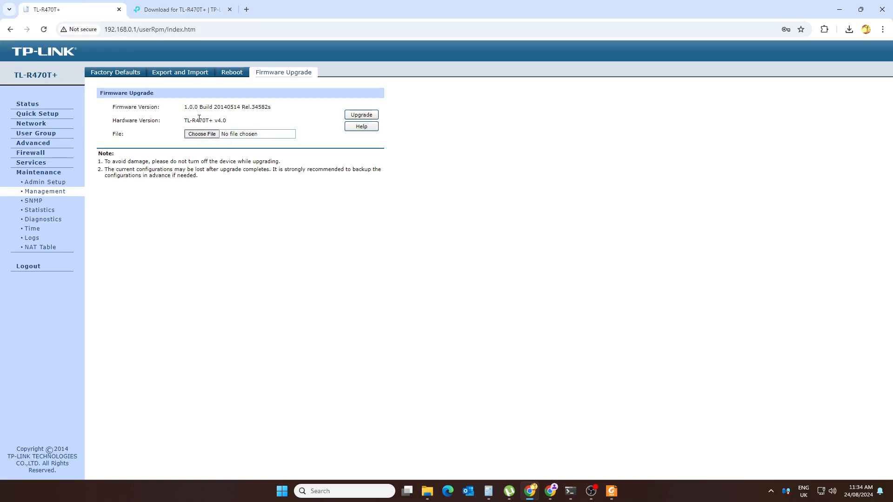
drag(218, 106, 235, 108)
click(238, 105)
drag(227, 107, 243, 108)
Step: Return to the download page and scroll to the TL-R470T+_V4_141208 firmware (5.52 MB)
click(172, 16)
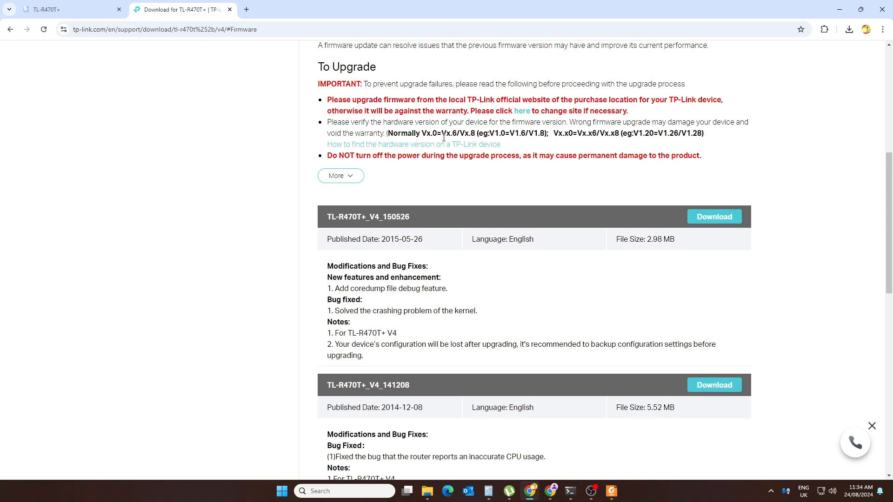
scroll(559, 310, down, 2)
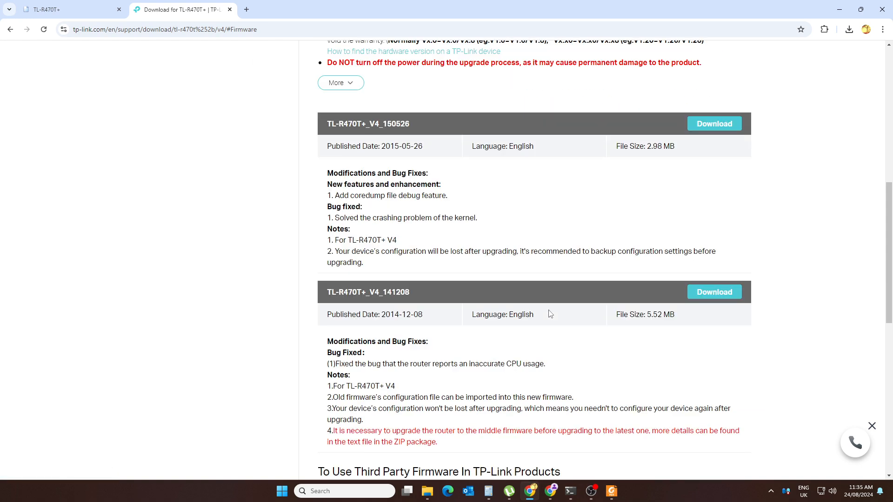
scroll(415, 333, down, 1)
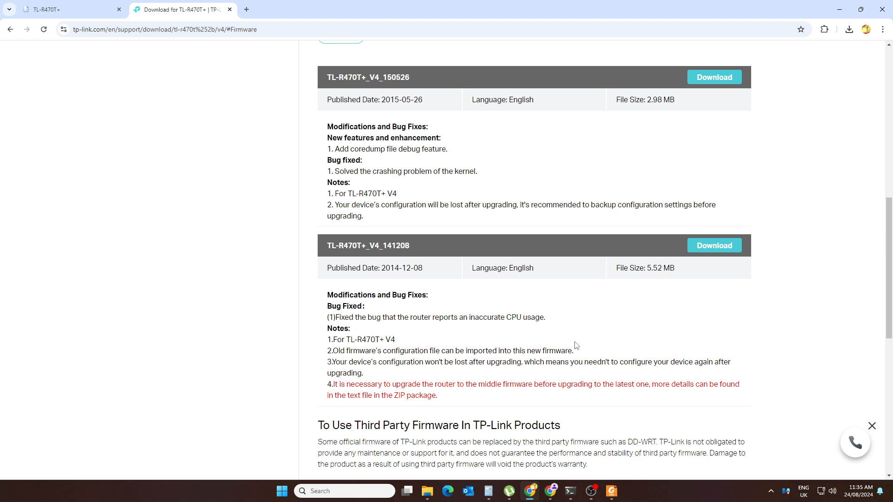
Step: Download the TL-R470T+_V4_141208 firmware and show TL-R470T_V4_141208.zip in its Downloads folder
click(723, 246)
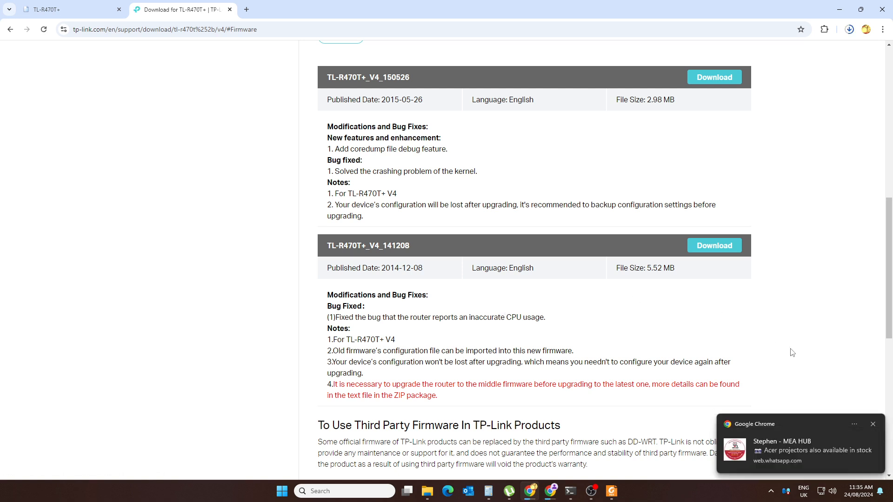
click(847, 30)
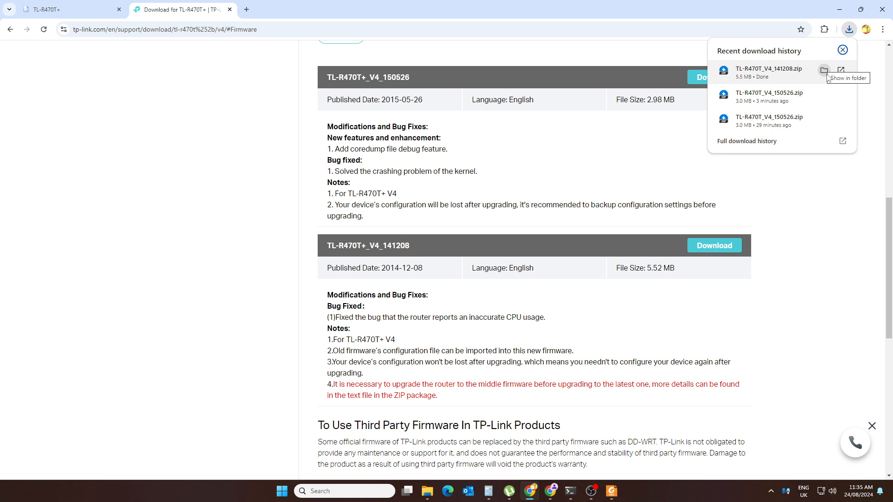
click(826, 72)
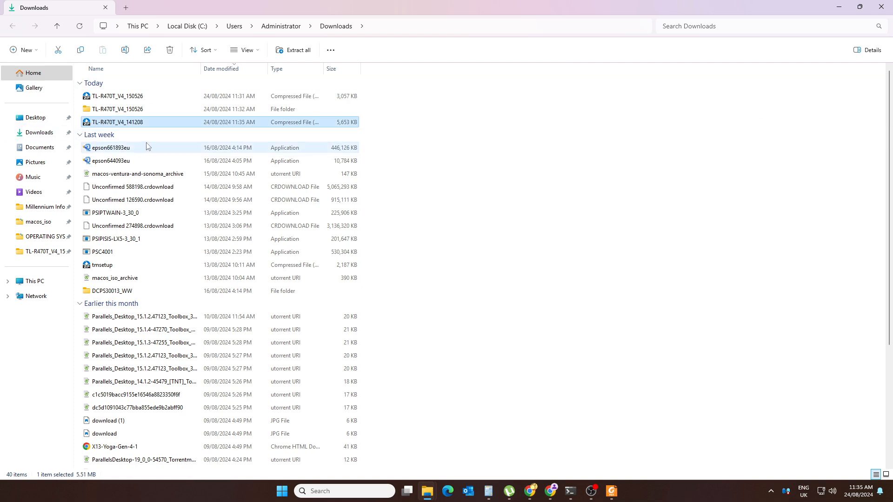
Step: Extract All of TL-R470T_V4_141208.zip into the suggested folder
right_click(125, 123)
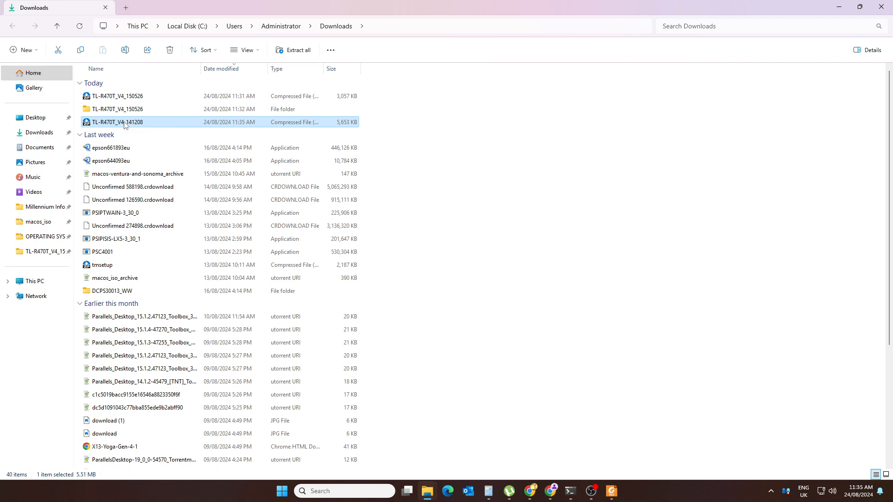
click(195, 203)
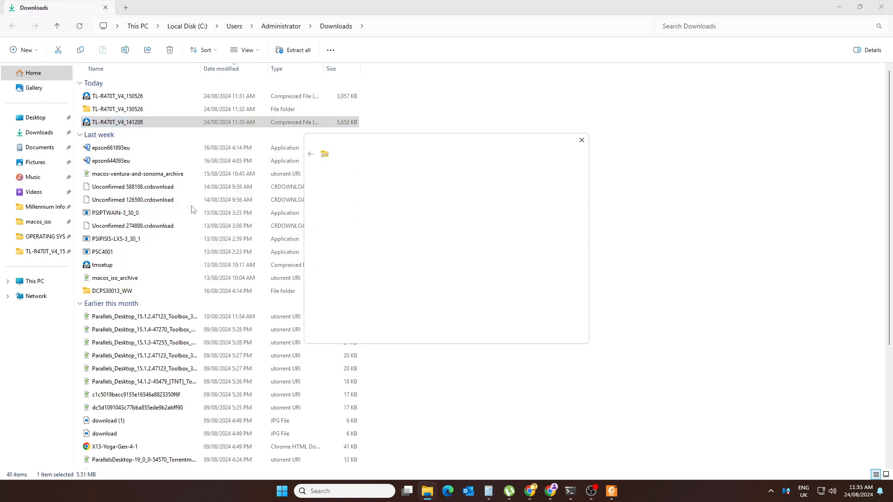
click(530, 334)
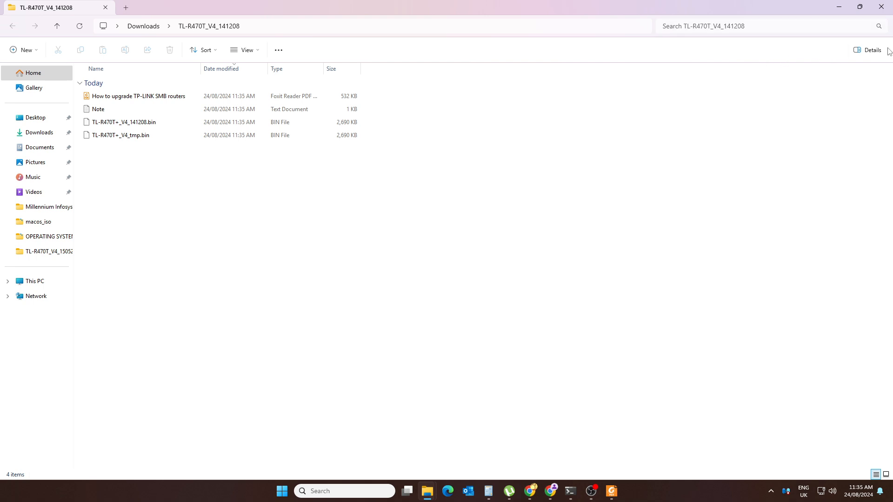
Step: Close the extracted folder window and return to the TP-Link download page in Chrome
click(881, 7)
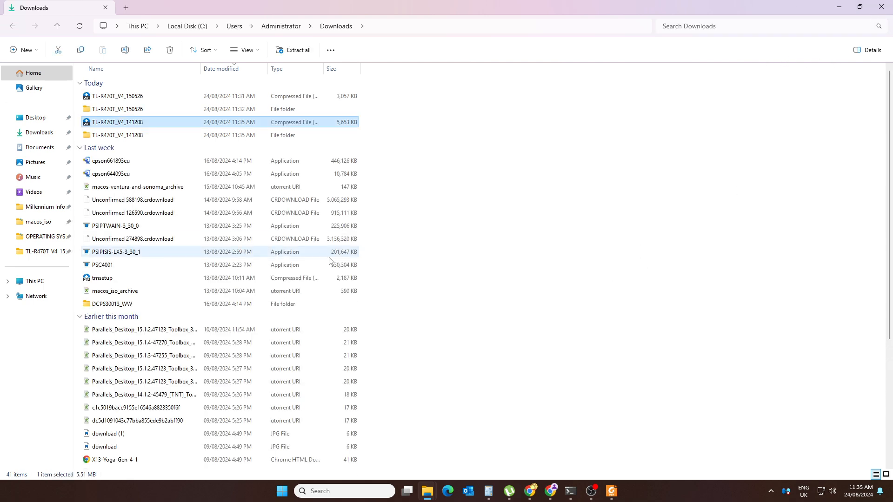
mouse_move(549, 497)
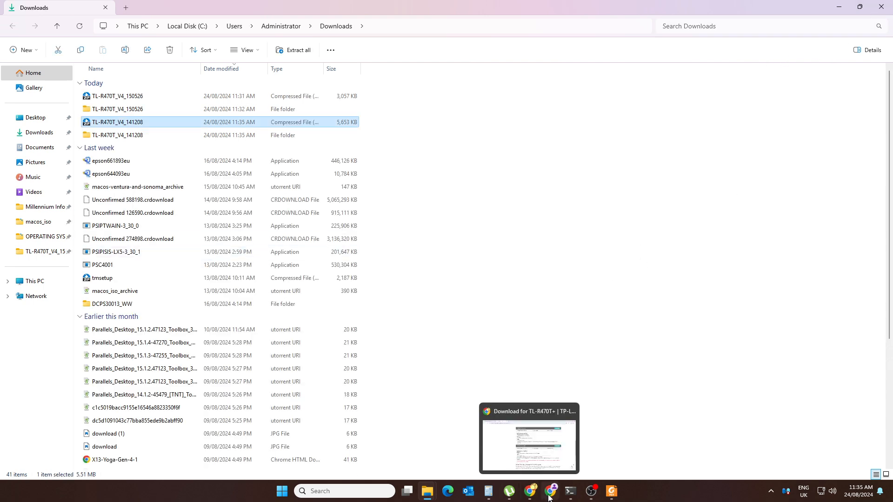
click(550, 495)
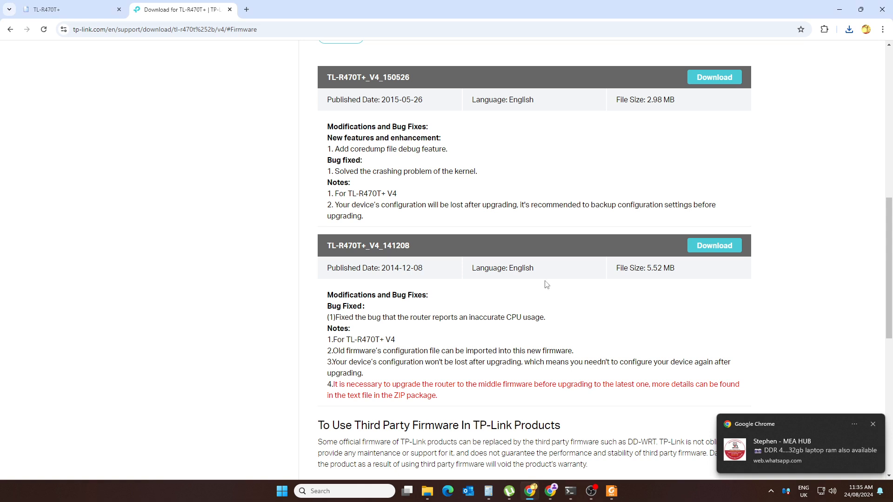
Step: Upgrade the router with TL-R470T+_V4_141208.bin from the extracted folder; it's rejected as an incorrect file type
click(77, 10)
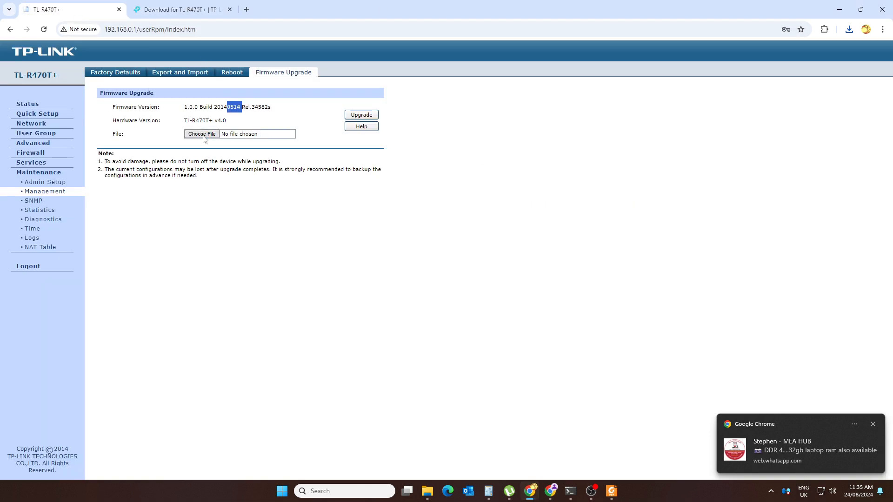
click(203, 134)
click(58, 28)
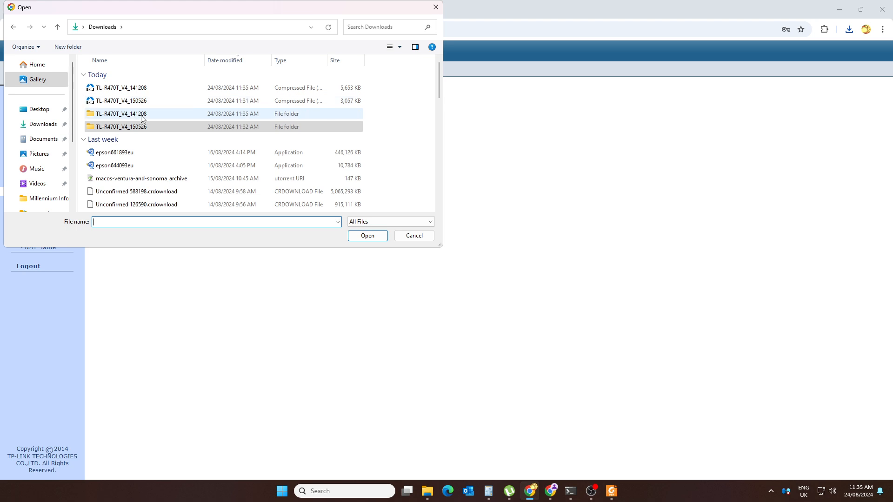
double_click(143, 117)
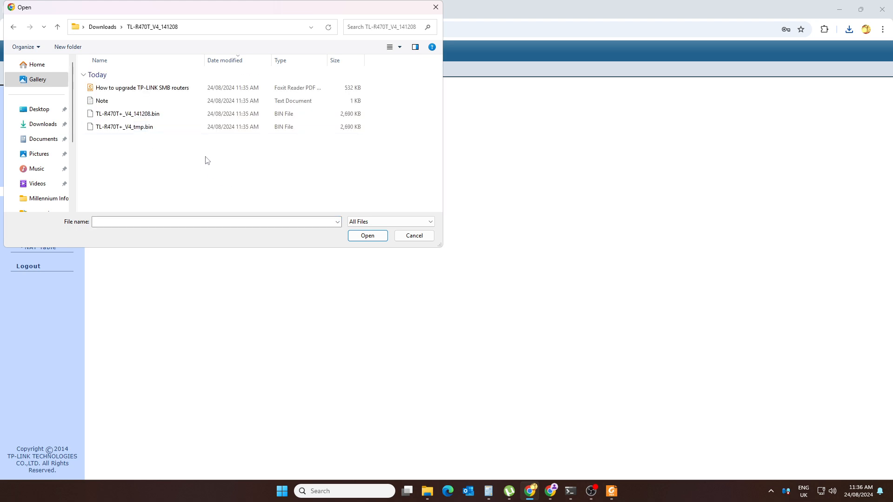
click(149, 119)
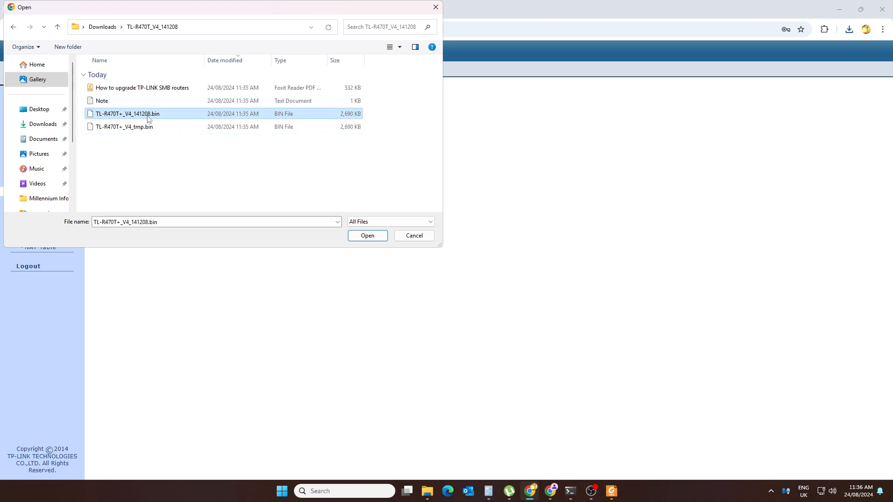
click(366, 237)
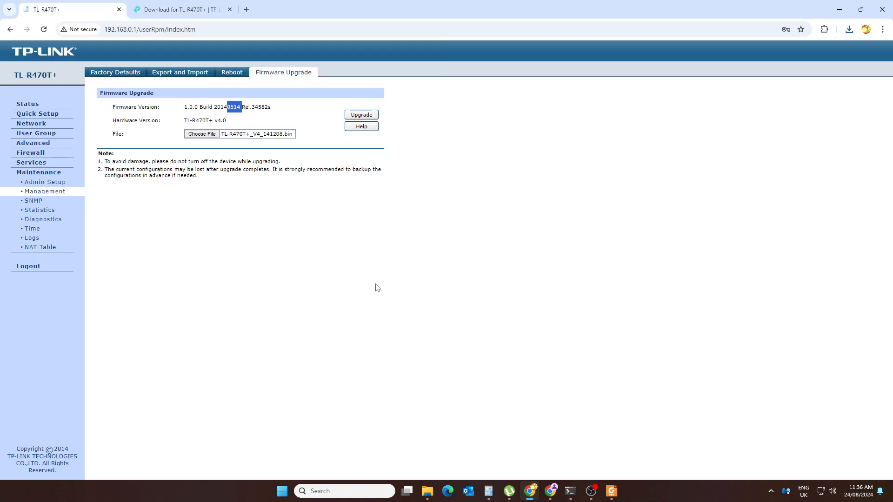
click(362, 117)
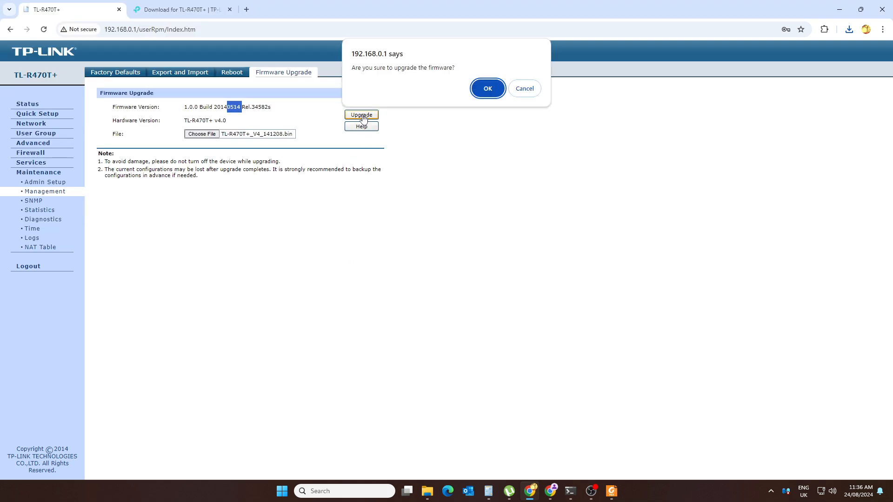
click(488, 89)
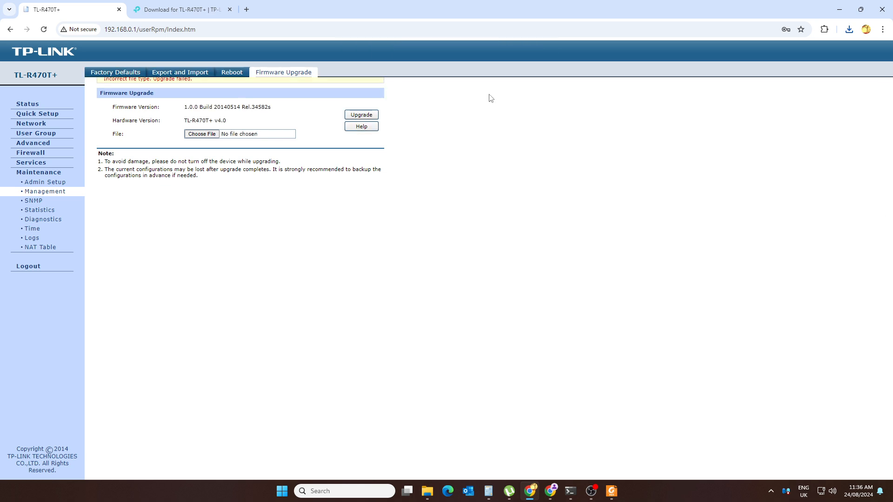
Step: Choose TL-R470T+_V4_tmp.bin, run and confirm the upgrade, and wait for the reboot
click(201, 134)
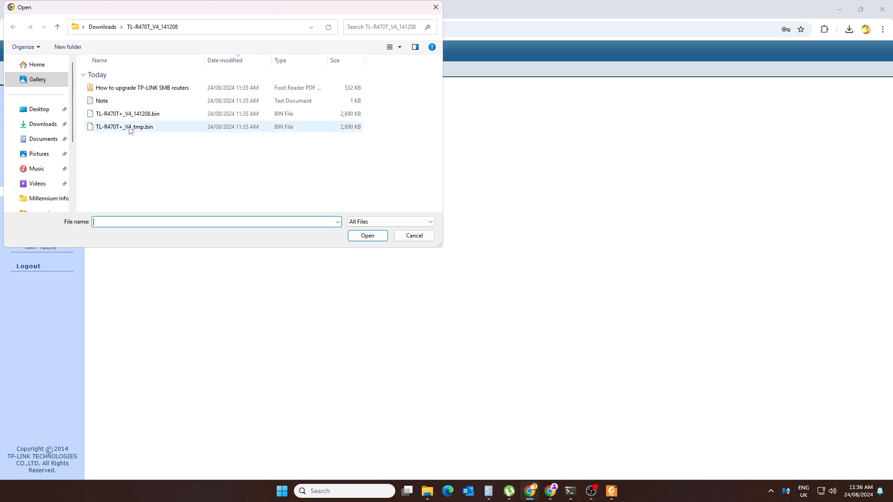
click(130, 131)
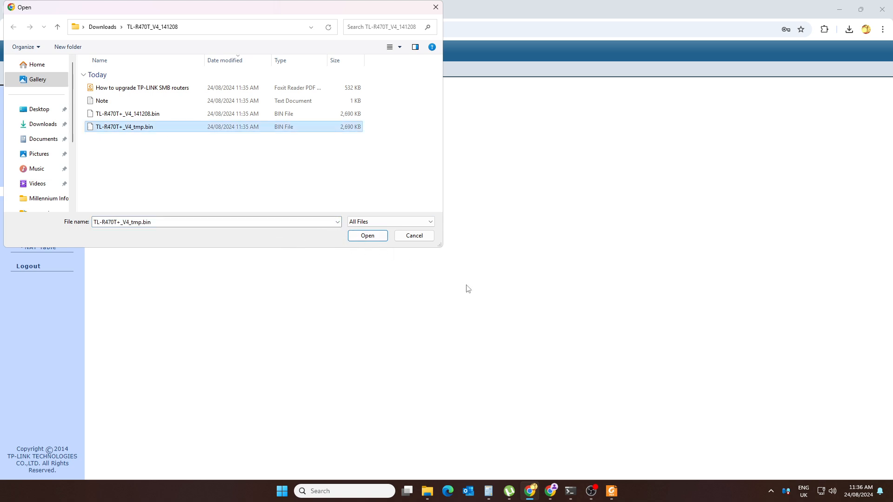
click(366, 237)
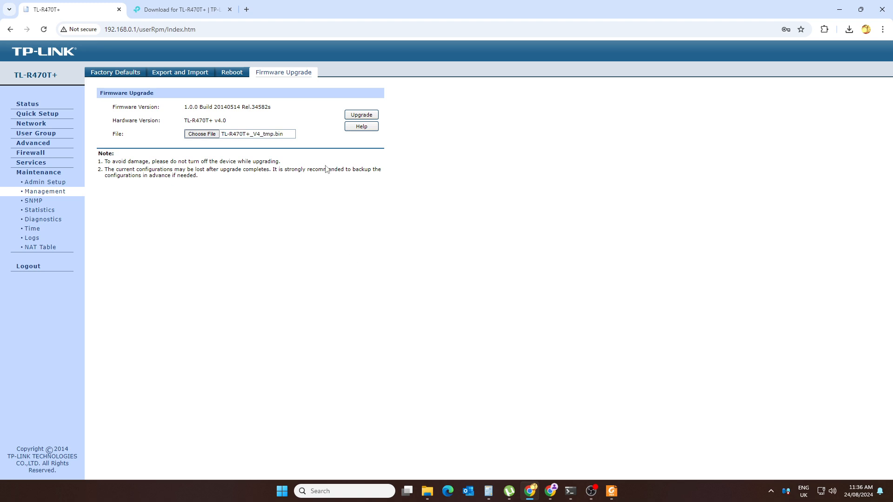
click(355, 116)
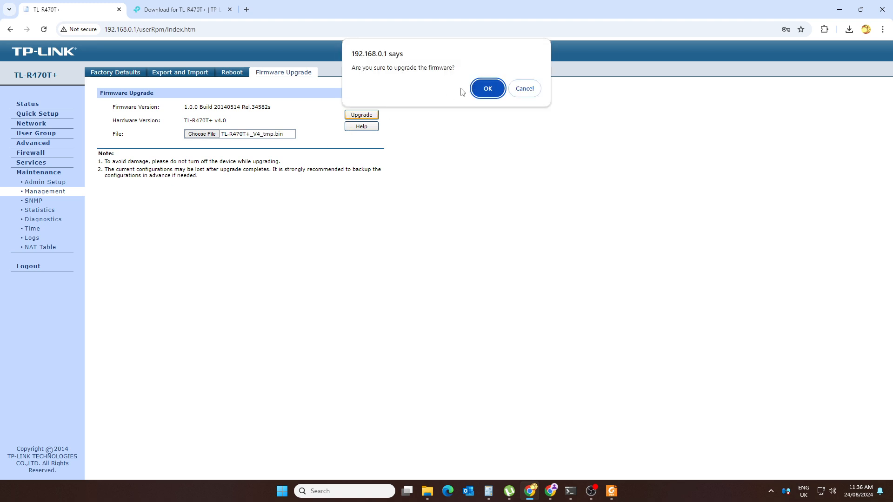
click(488, 89)
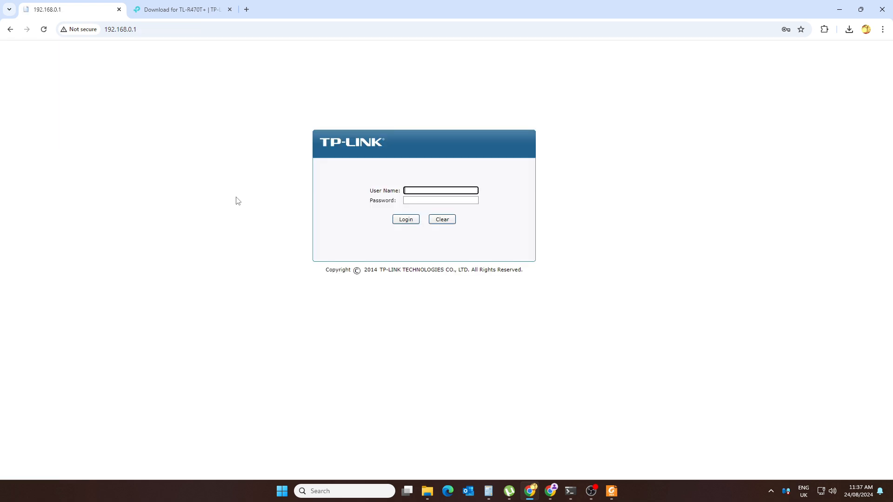
Step: Log back into the router with the saved credentials and exit Quick Setup
text(admin)
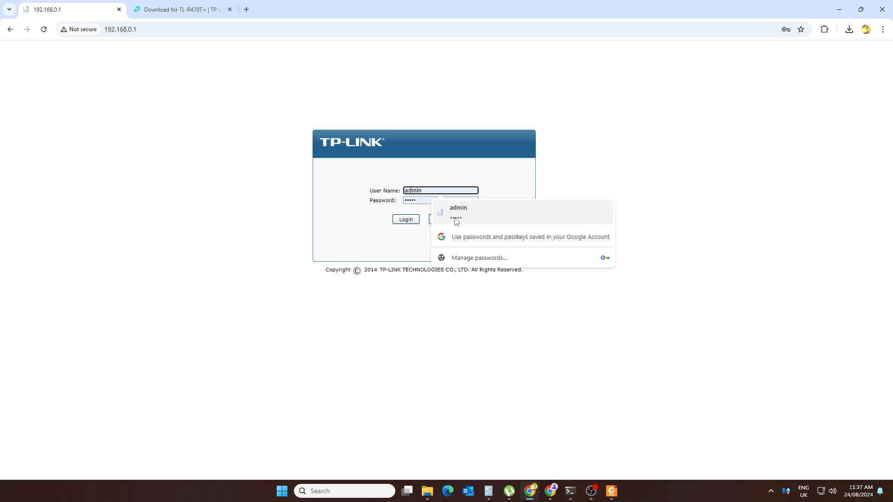
click(457, 214)
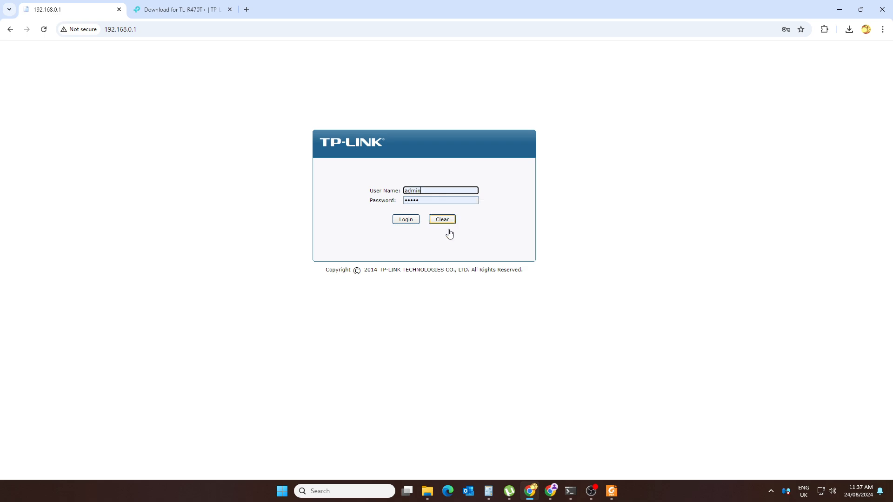
click(405, 220)
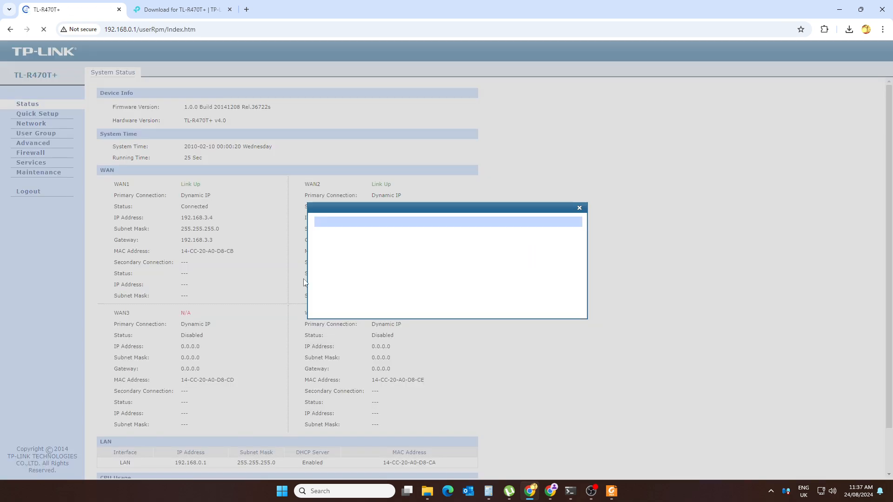
click(518, 310)
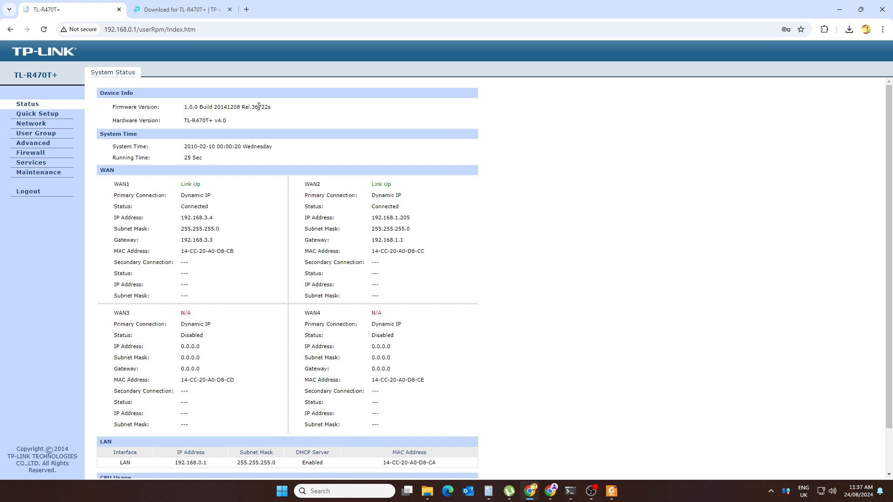
Step: Highlight firmware Build 20141208 on the Status page, then minimise Chrome
drag(255, 107, 273, 107)
click(839, 6)
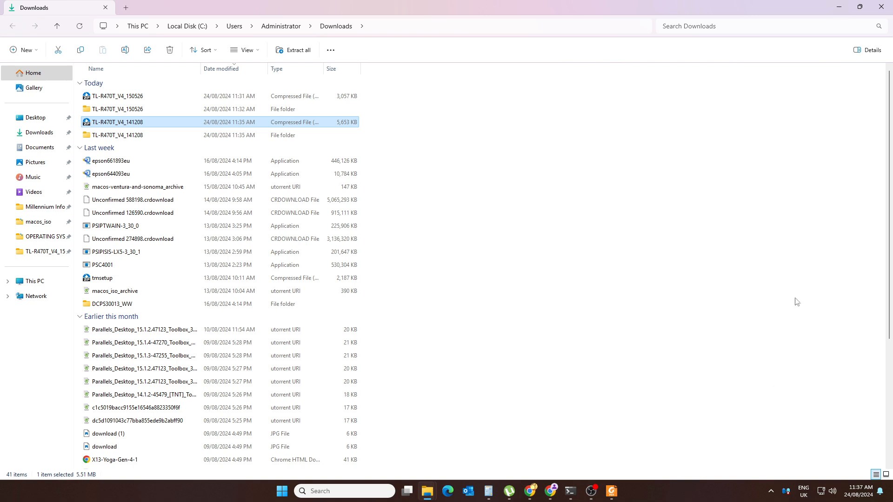
click(770, 491)
right_click(752, 464)
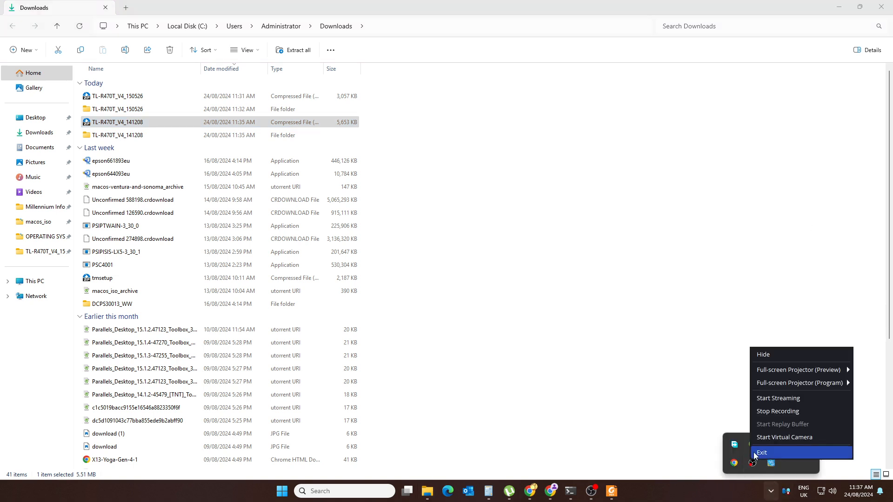